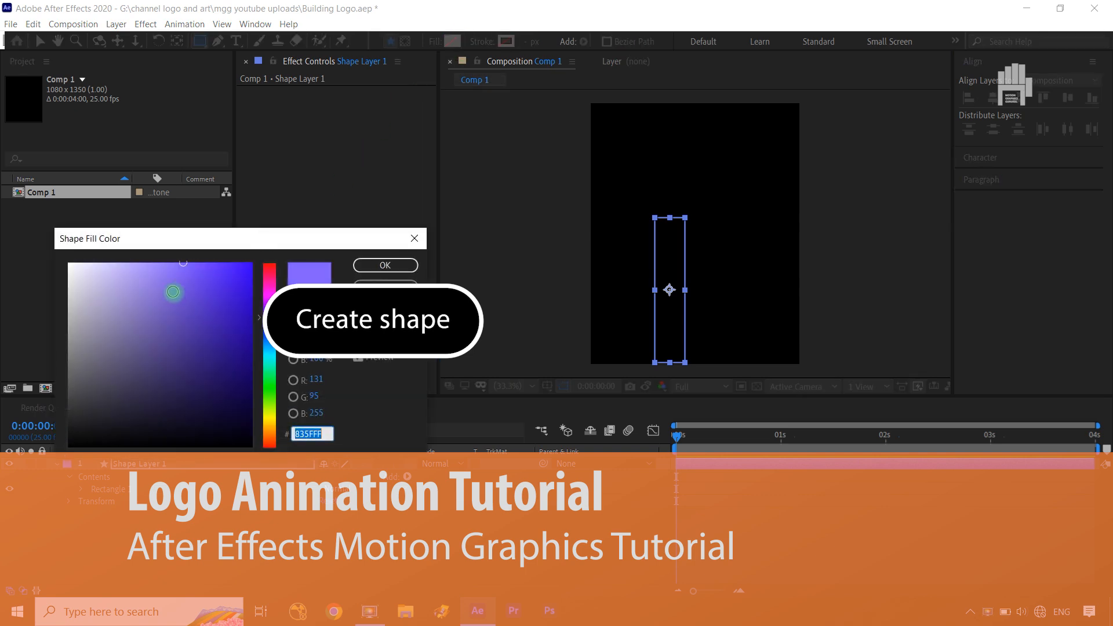
# Step: Fill the tall rectangle with white and convert its Rectangle Path 1 to a Bezier path
pyautogui.click(382, 267)
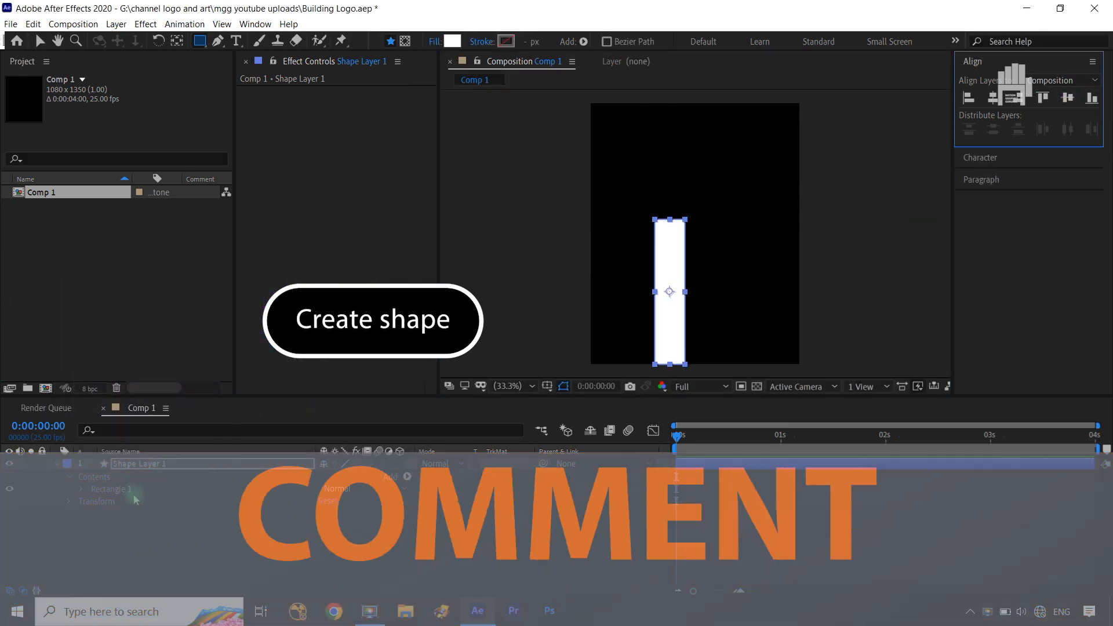
pyautogui.click(81, 490)
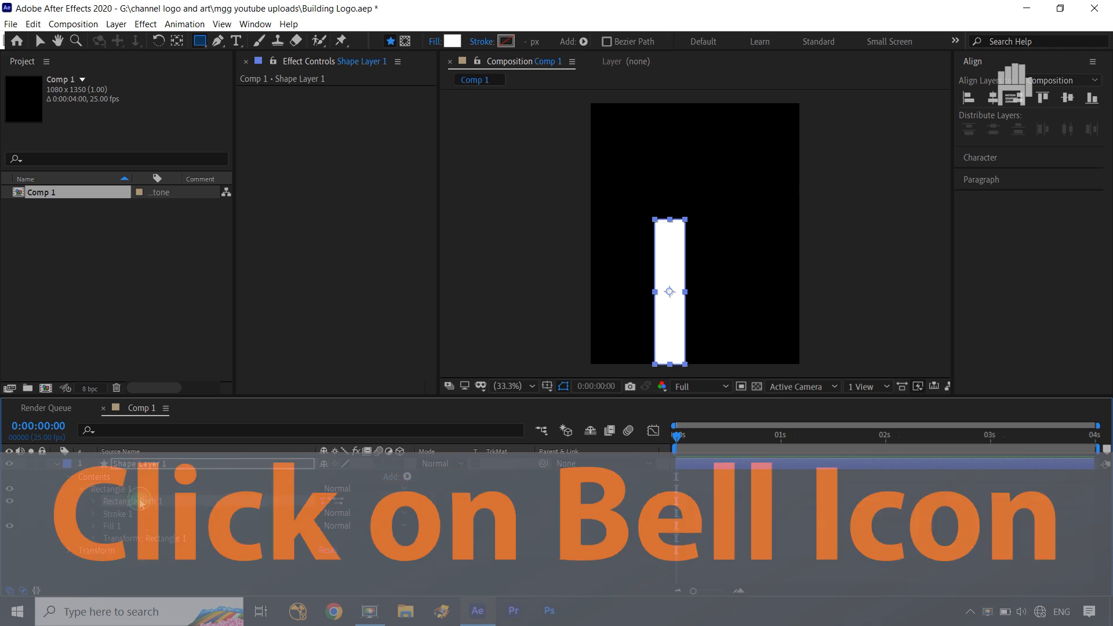
pyautogui.rightClick(141, 502)
pyautogui.click(213, 427)
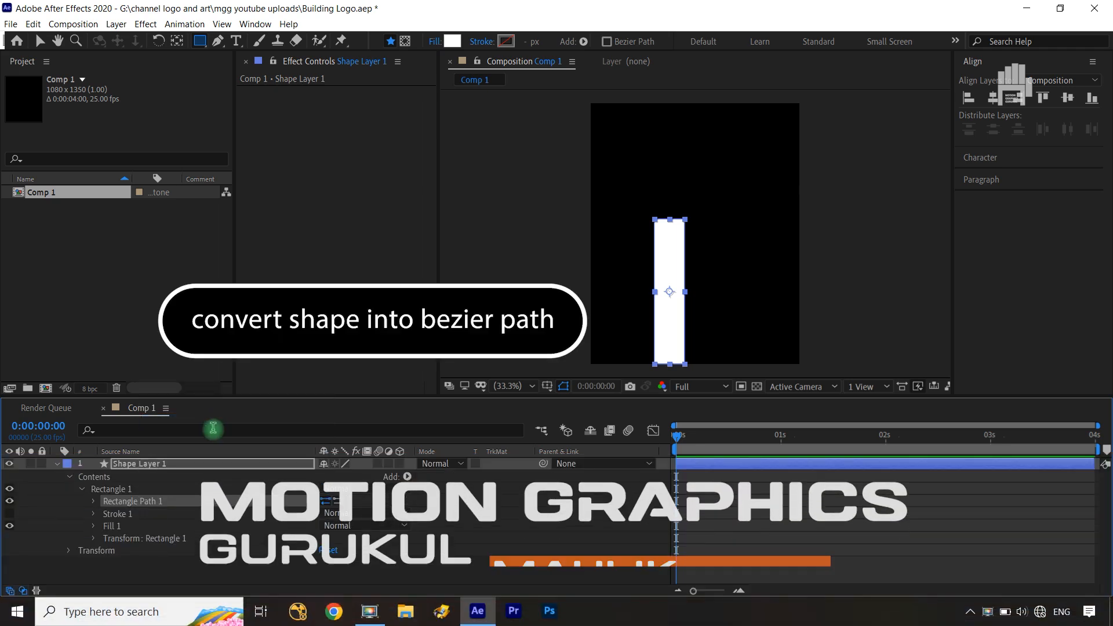
# Step: Raise the upper-right vertex of the white bar's path to give the bar a slanted top
pyautogui.click(130, 514)
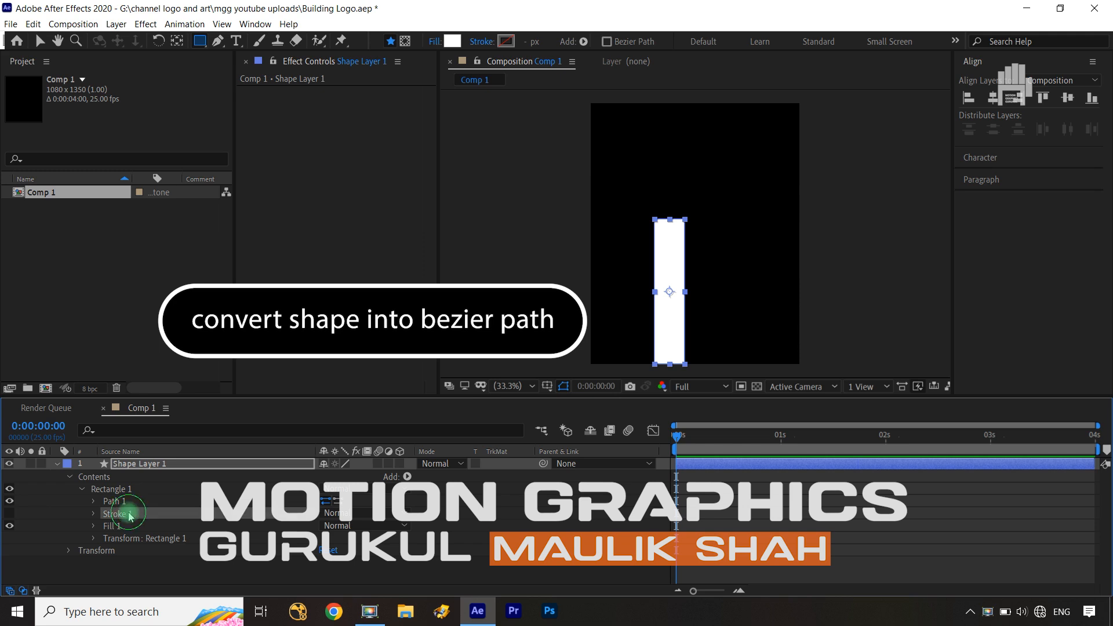
pyautogui.click(124, 489)
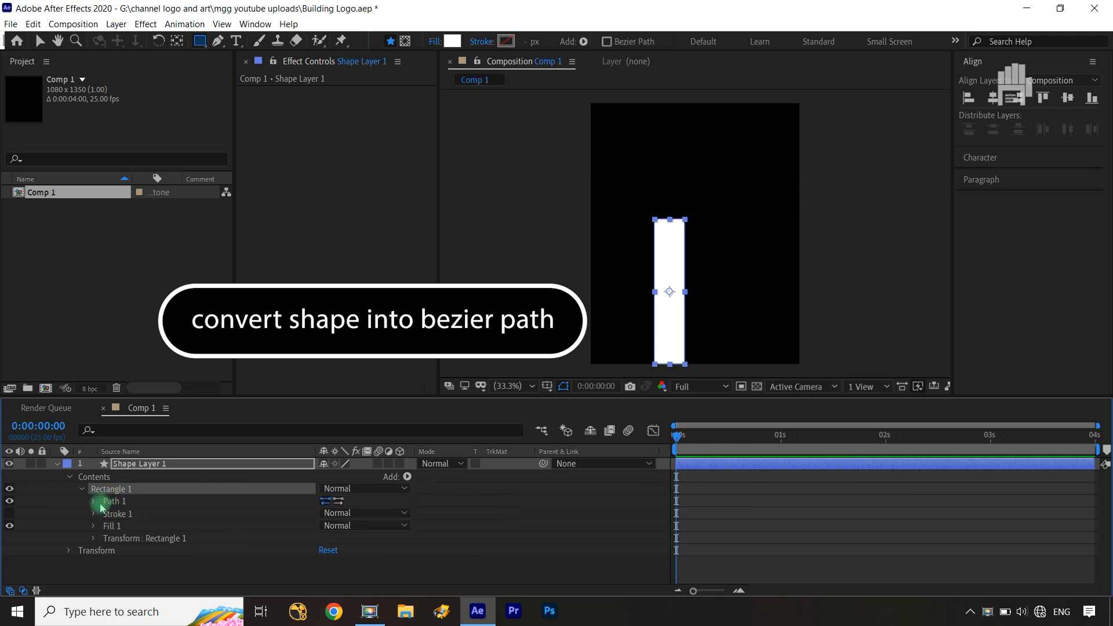
pyautogui.click(125, 515)
pyautogui.click(661, 236)
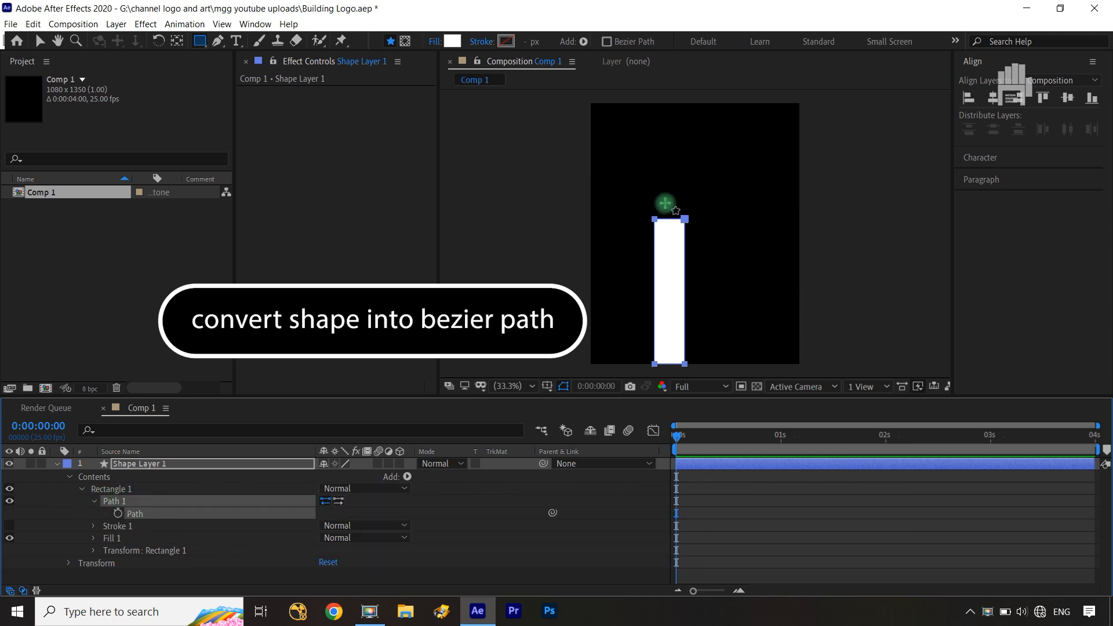
pyautogui.press('v')
pyautogui.click(700, 243)
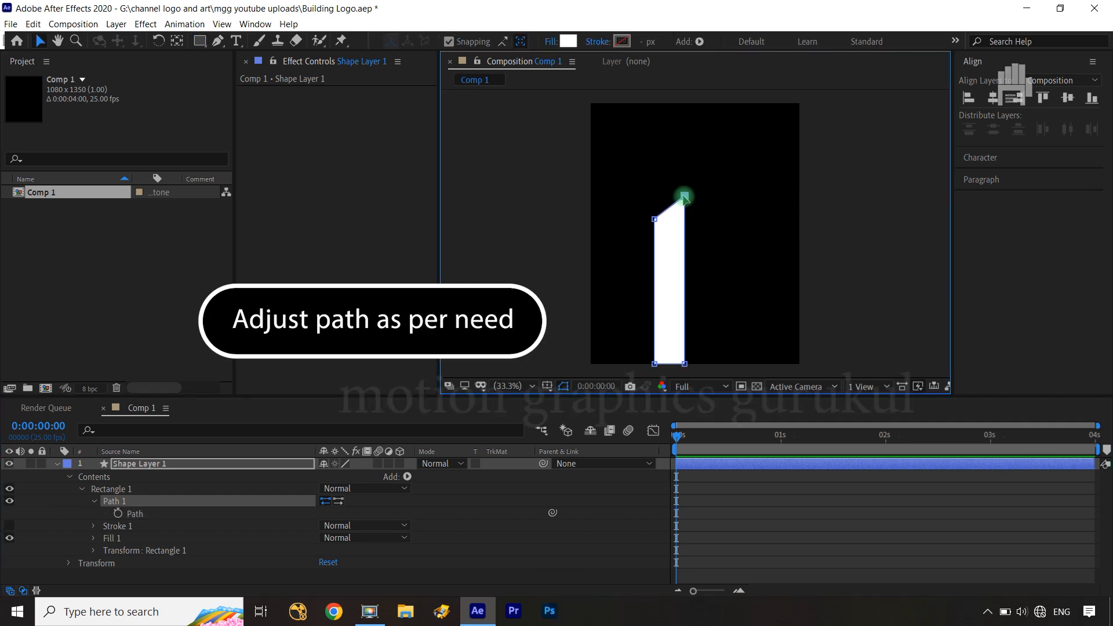
# Step: Duplicate Rectangle 1 within the same shape layer and place the copy below the original
pyautogui.click(82, 489)
pyautogui.click(112, 489)
pyautogui.hotkey('ctrl', 'd')
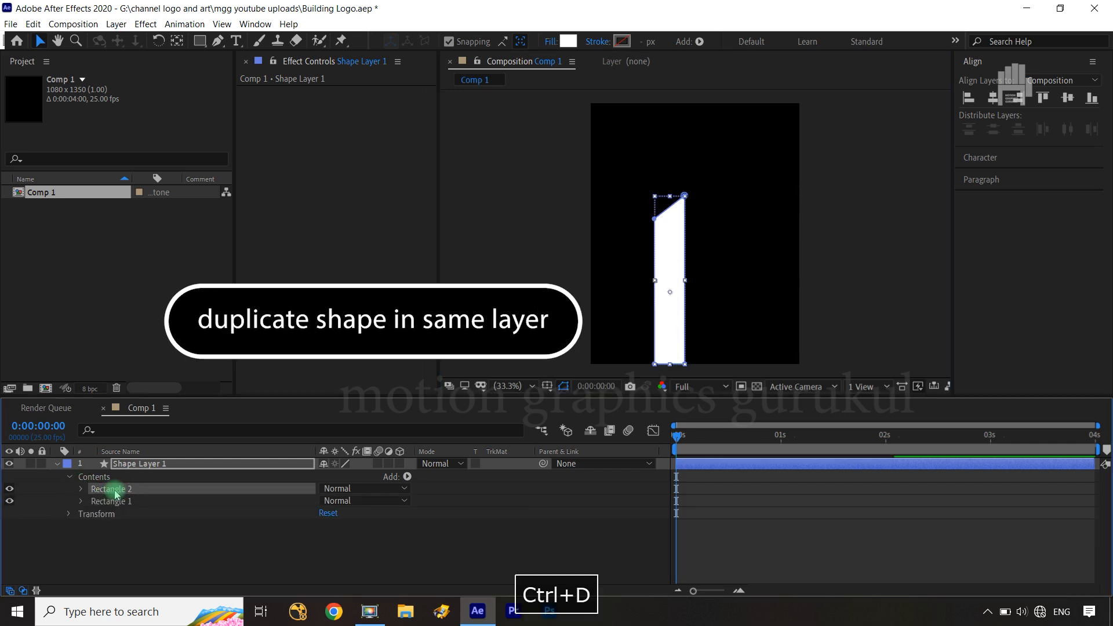
pyautogui.moveTo(116, 494); pyautogui.dragTo(83, 517)
# Step: Set the fill colour of Rectangle 2 to blue 0D65FF
pyautogui.click(82, 502)
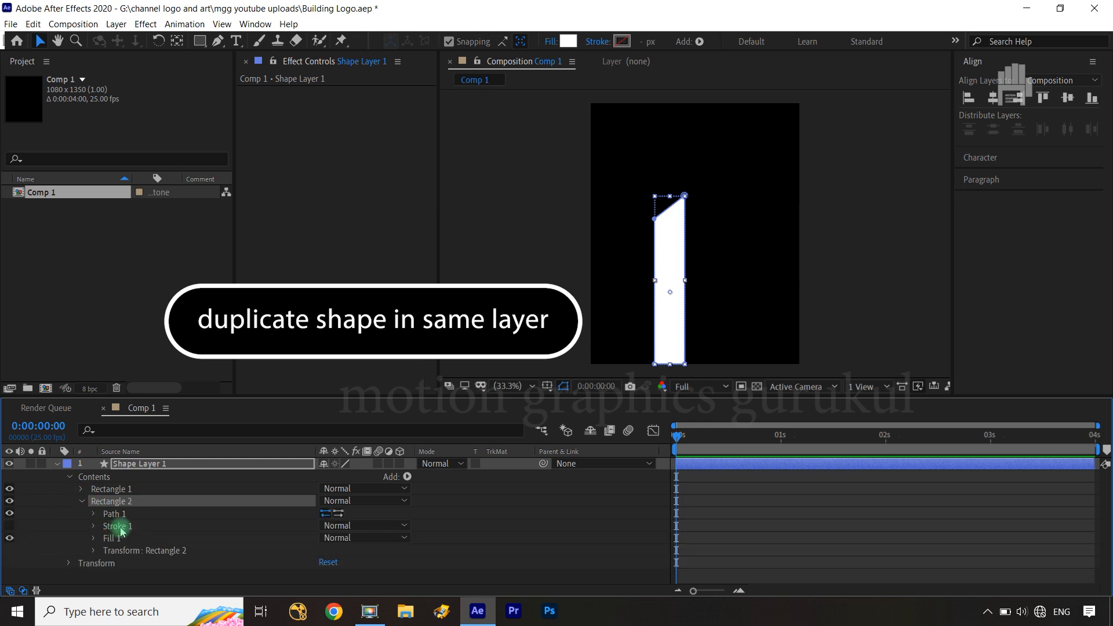
pyautogui.click(568, 41)
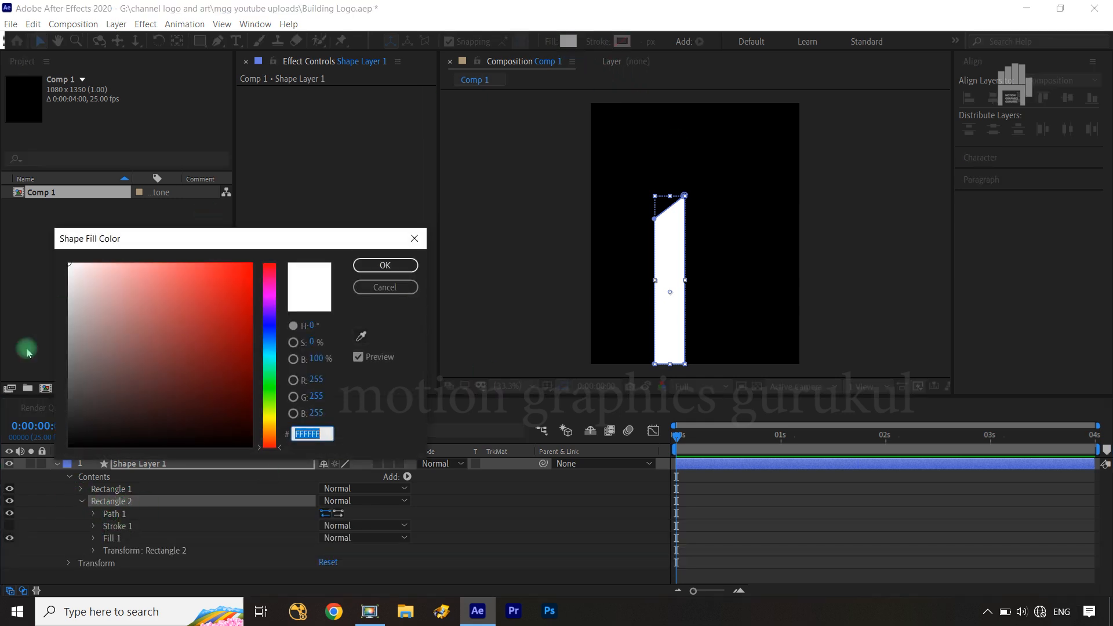
pyautogui.click(243, 261)
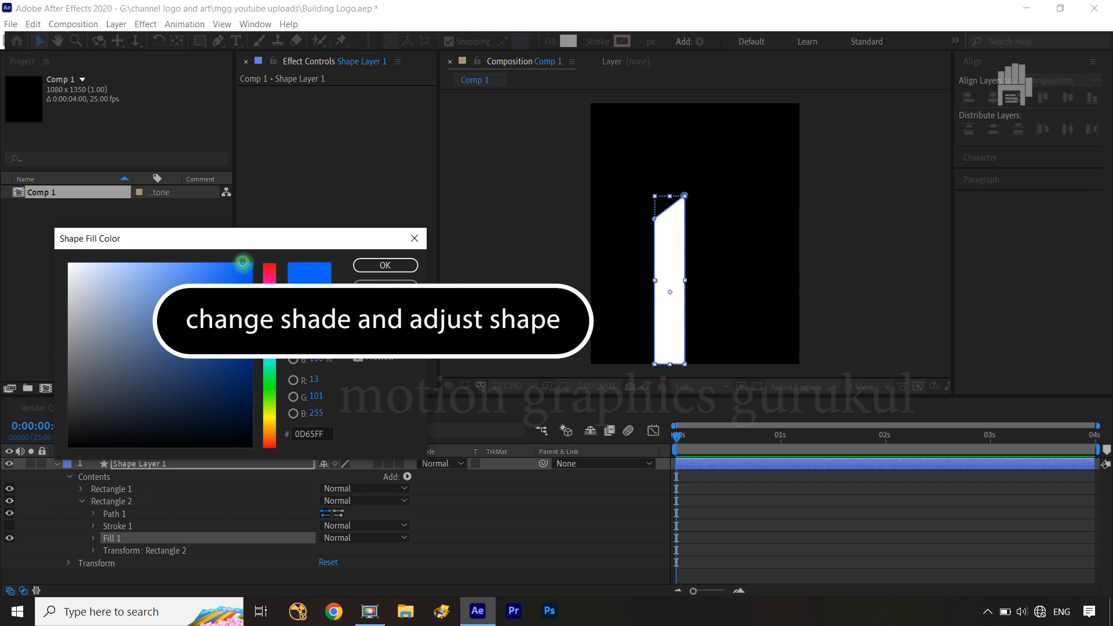
pyautogui.click(374, 265)
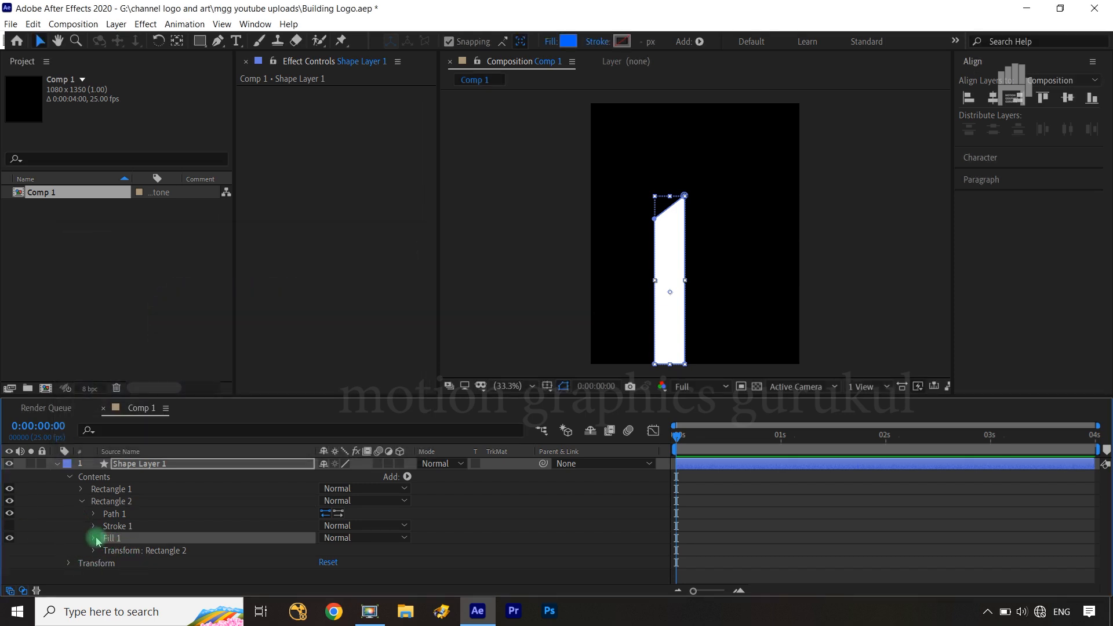
# Step: Hide Rectangle 1 and reshape Rectangle 2's path into a narrow side face along the bar's right edge, with its top sloping down
pyautogui.click(81, 502)
pyautogui.click(120, 500)
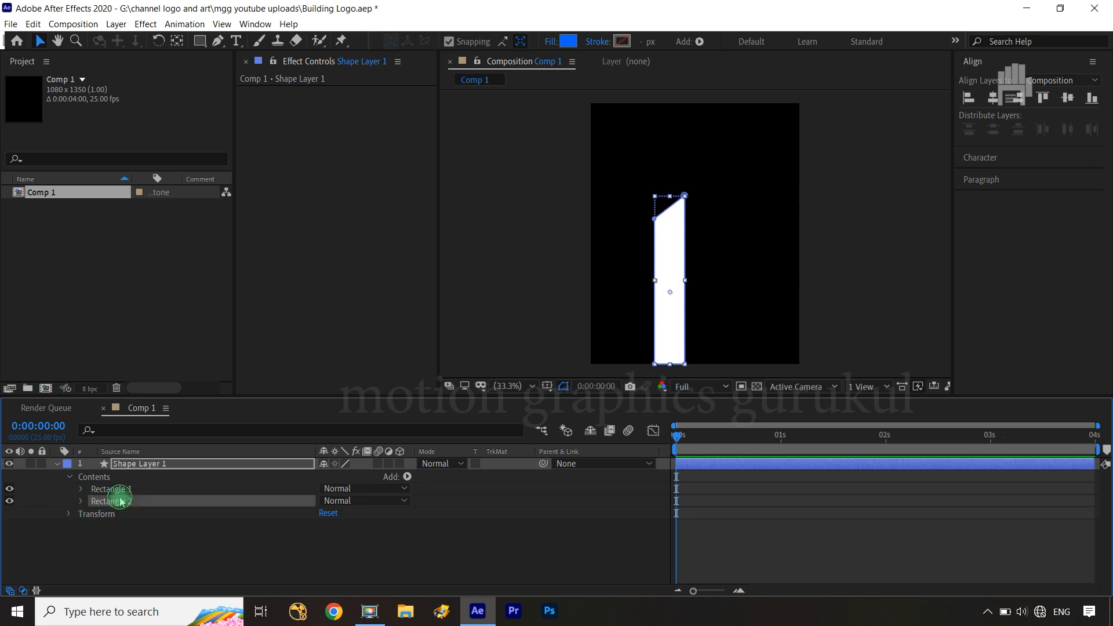
pyautogui.click(81, 502)
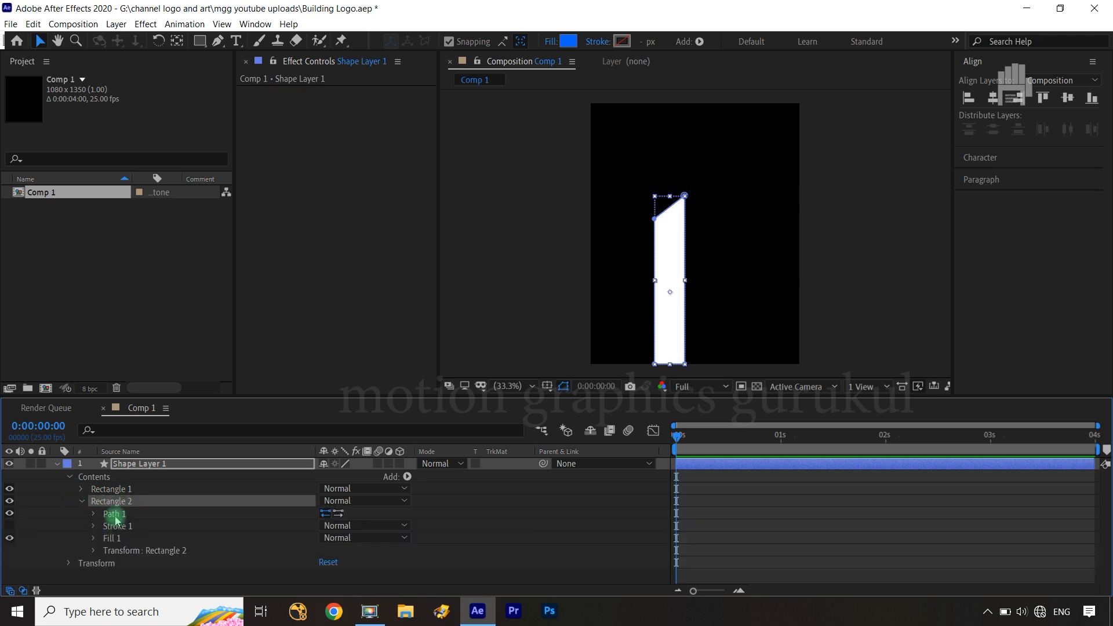
pyautogui.click(97, 515)
pyautogui.click(137, 526)
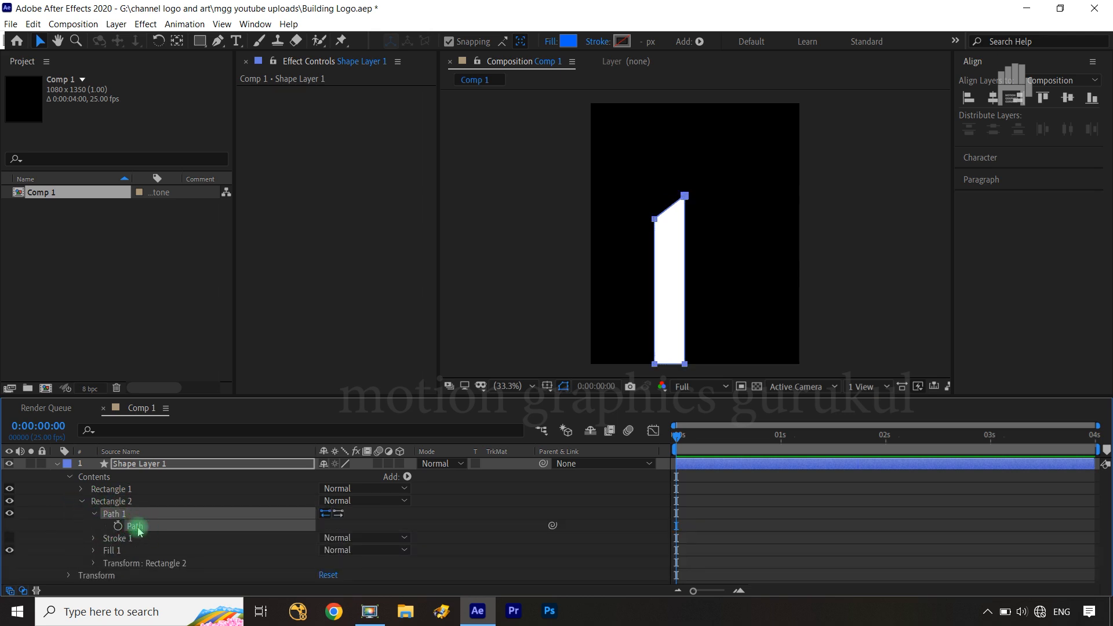
pyautogui.click(10, 490)
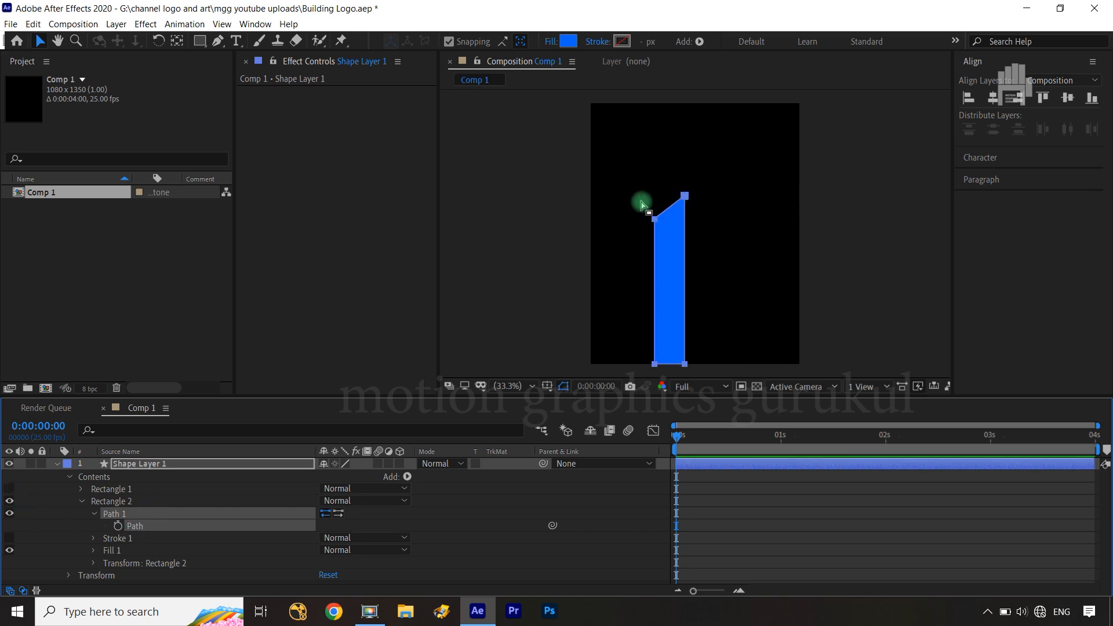
pyautogui.moveTo(630, 201); pyautogui.dragTo(698, 365)
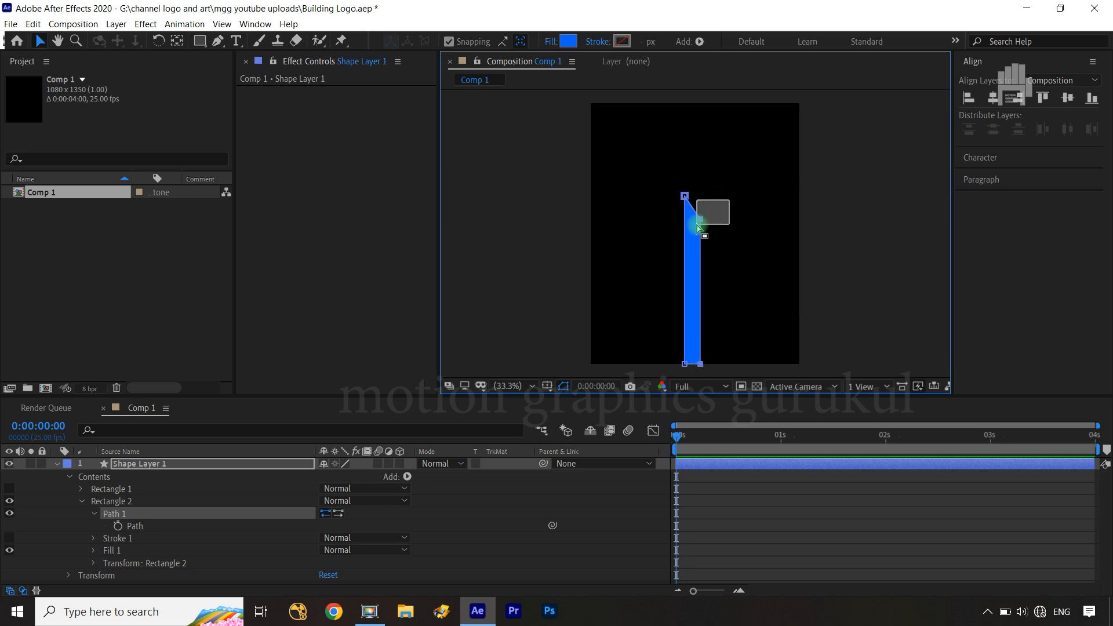
pyautogui.press('Up')
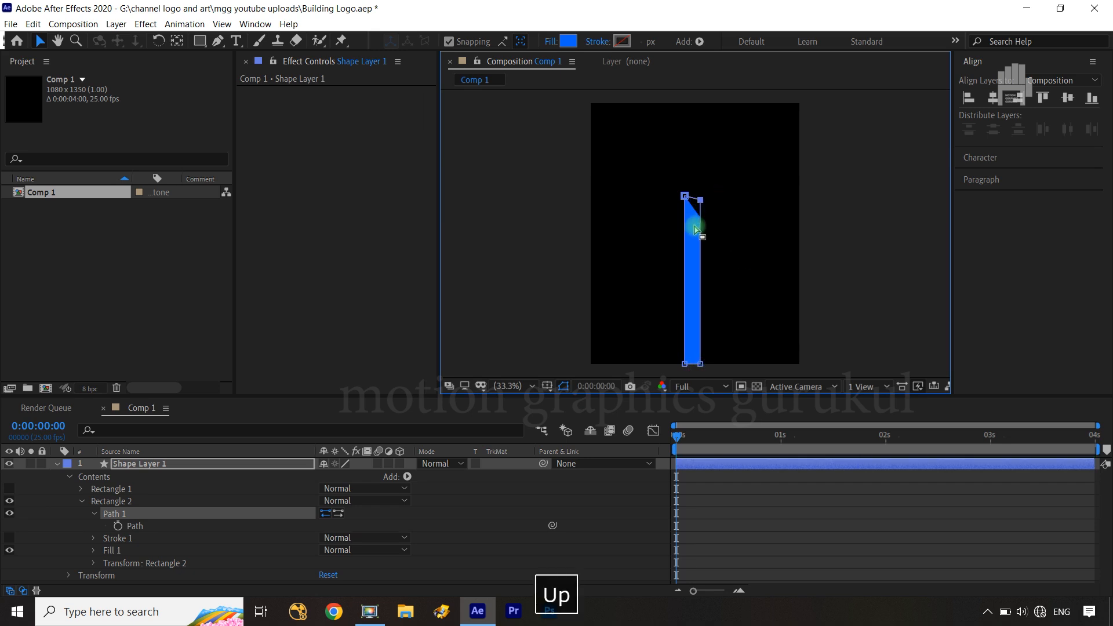
pyautogui.press('Down')
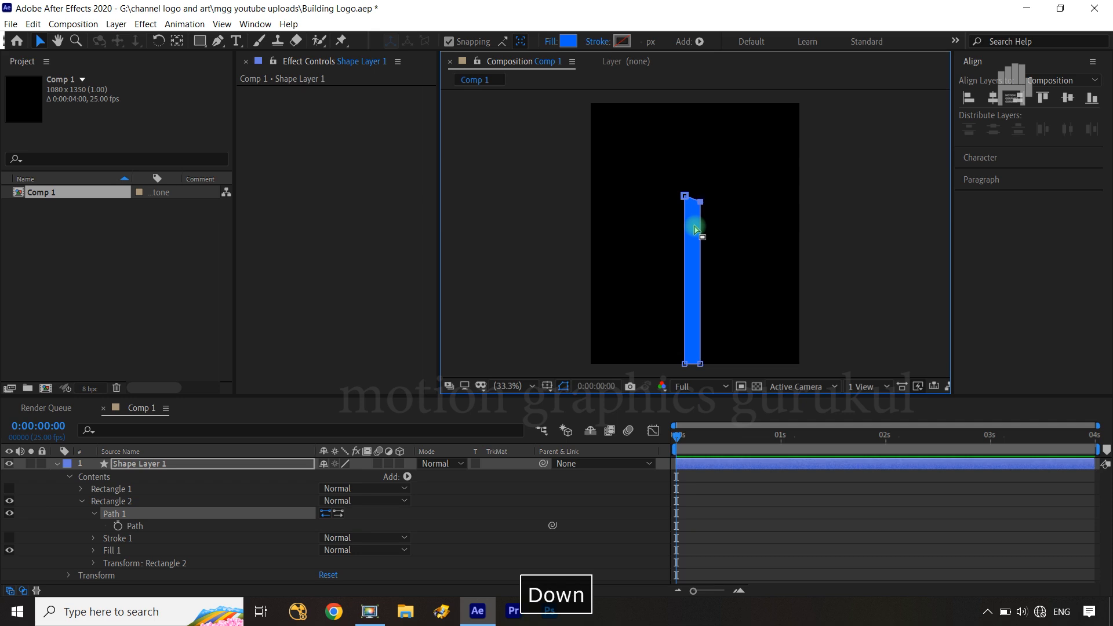
# Step: Make Rectangle 1 visible again, collapse Shape Layer 1 and deselect it
pyautogui.click(9, 489)
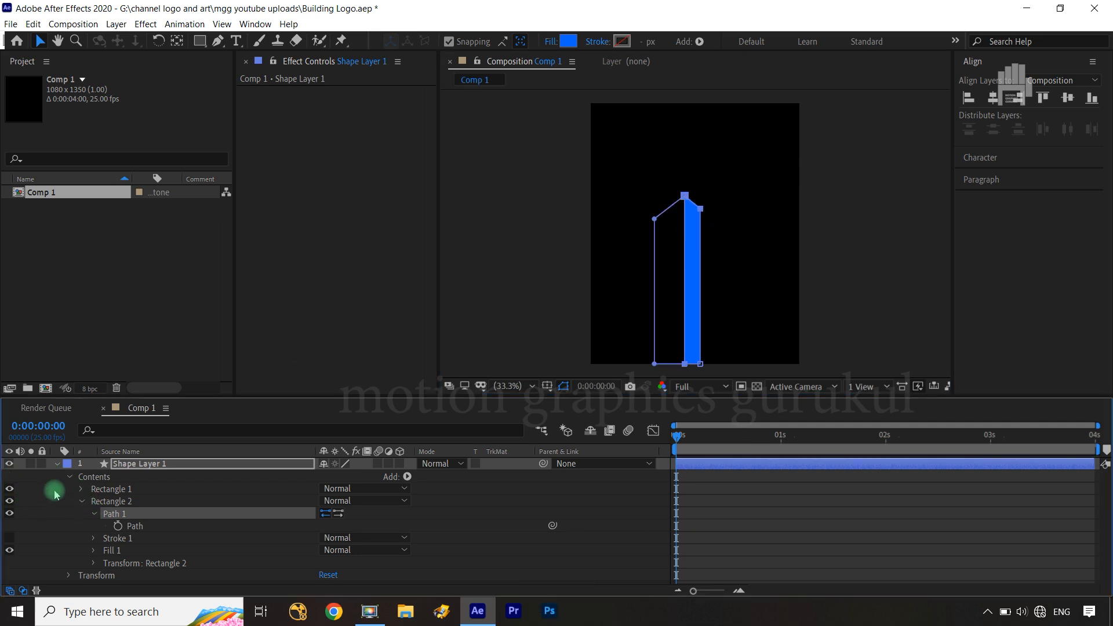
pyautogui.click(69, 477)
pyautogui.click(54, 465)
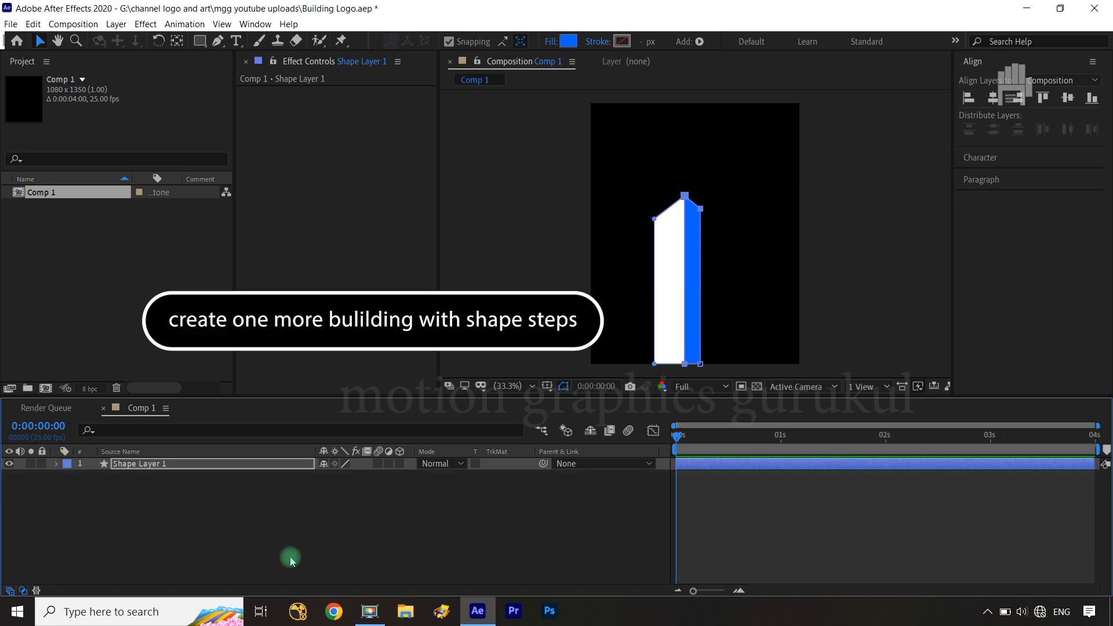
pyautogui.click(291, 557)
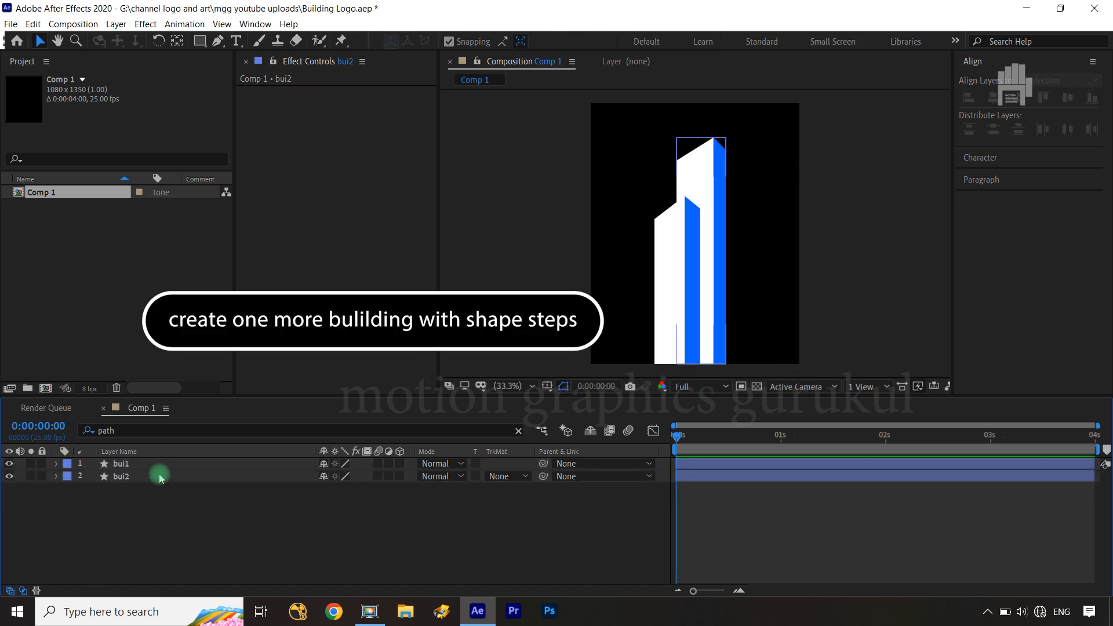
# Step: Filter the layer properties by "path" and enable Path keyframes at 0 s for both rectangles in bui1 and bui2
pyautogui.click(142, 431)
pyautogui.click(153, 463)
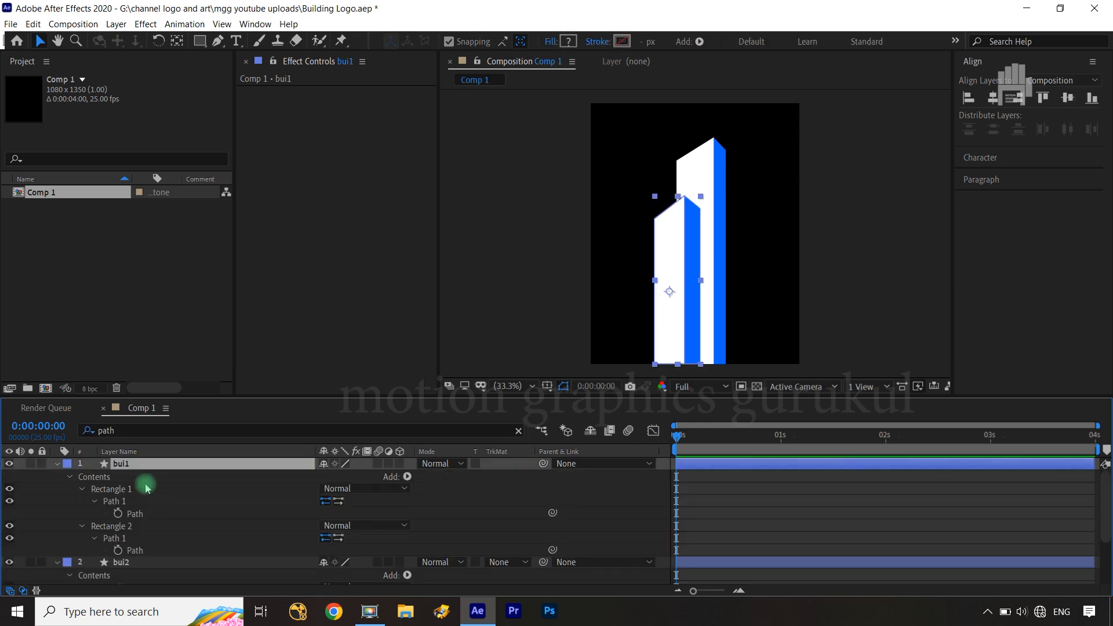
pyautogui.click(118, 513)
pyautogui.click(118, 550)
pyautogui.scroll(-3, 118, 550)
pyautogui.click(117, 541)
pyautogui.click(118, 578)
pyautogui.scroll(3, 718, 470)
# Step: Show only the keyframed Path properties of the bui1 and bui2 layers
pyautogui.click(241, 466)
pyautogui.press('u')
pyautogui.click(197, 499)
pyautogui.press('u')
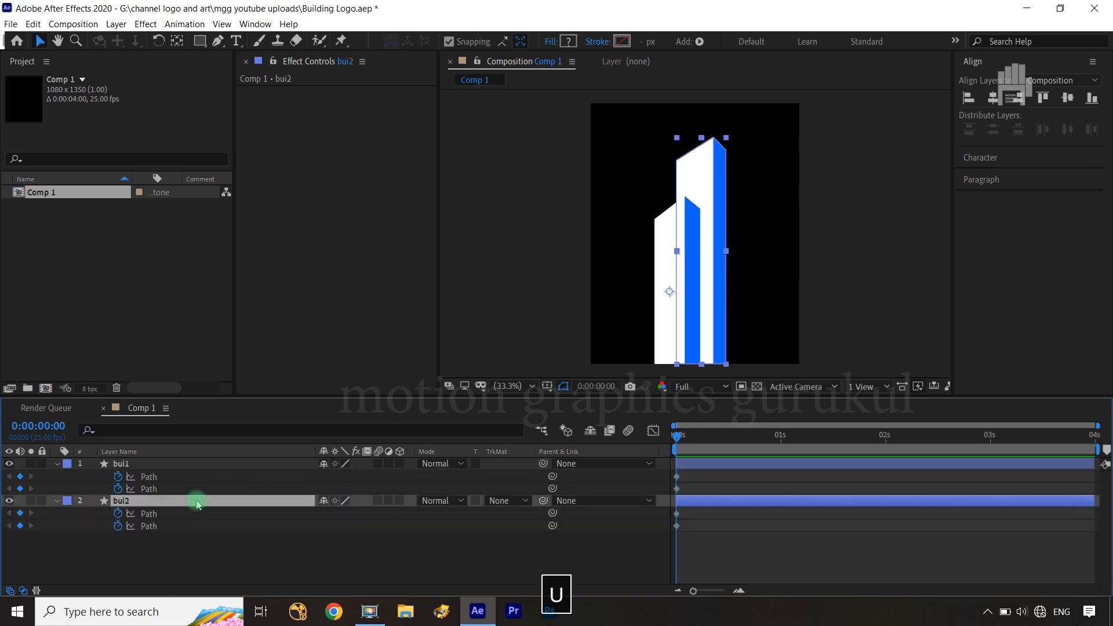
# Step: Move all four Path keyframes of bui1 and bui2 to 1 s
pyautogui.moveTo(715, 473); pyautogui.dragTo(653, 523)
pyautogui.moveTo(676, 476); pyautogui.dragTo(782, 485)
pyautogui.click(539, 574)
pyautogui.click(152, 478)
pyautogui.keyDown('ctrl'); pyautogui.click(153, 490); pyautogui.keyUp('ctrl')
pyautogui.keyDown('ctrl'); pyautogui.click(154, 514); pyautogui.keyUp('ctrl')
pyautogui.keyDown('ctrl'); pyautogui.click(155, 527); pyautogui.keyUp('ctrl')
pyautogui.click(197, 556)
# Step: Lower the top vertices of both bui1 paths at 0 s to shorten the front building
pyautogui.click(153, 476)
pyautogui.keyDown('ctrl'); pyautogui.click(154, 490); pyautogui.keyUp('ctrl')
pyautogui.moveTo(621, 179); pyautogui.dragTo(706, 254)
pyautogui.moveTo(684, 197); pyautogui.dragTo(684, 303)
# Step: Lower the top vertices of both bui2 paths at 0 s to shorten the rear building
pyautogui.click(170, 526)
pyautogui.keyDown('ctrl'); pyautogui.click(154, 513); pyautogui.keyUp('ctrl')
pyautogui.moveTo(719, 146); pyautogui.dragTo(711, 271)
pyautogui.click(474, 562)
# Step: Show the Position of bui1 and bui2 and enable its keyframes on both layers at 0 s
pyautogui.click(165, 464)
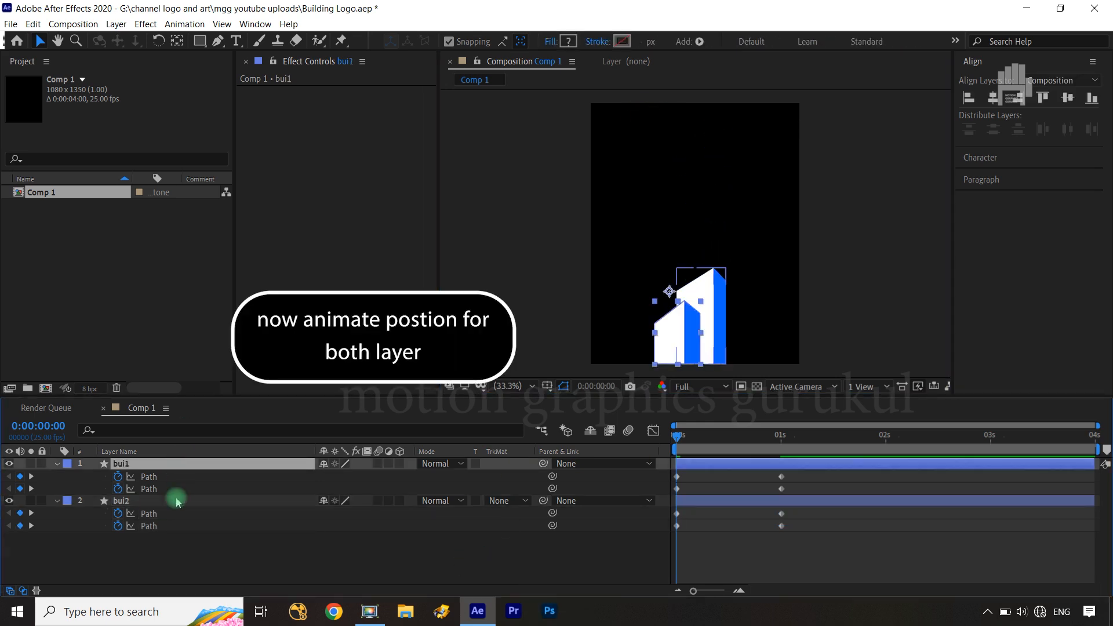
pyautogui.keyDown('ctrl'); pyautogui.click(177, 500); pyautogui.keyUp('ctrl')
pyautogui.hotkey('shift', 'p')
pyautogui.click(93, 500)
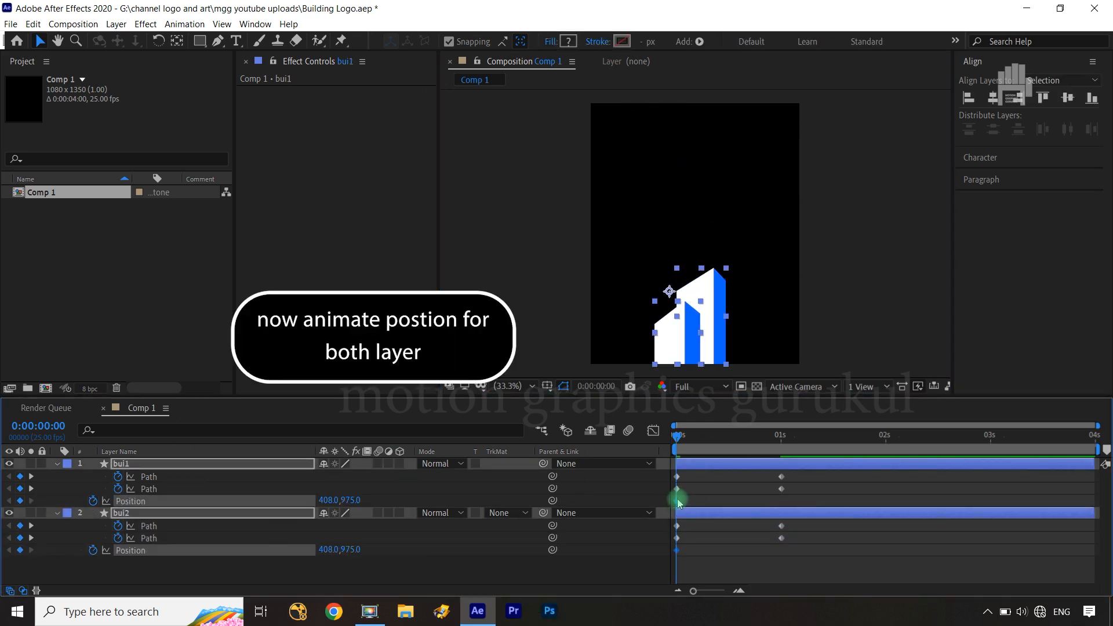
# Step: Apply Easy Ease to the Path and Position keyframes of both layers and open their speed graph
pyautogui.moveTo(356, 506); pyautogui.dragTo(666, 568)
pyautogui.press('F9')
pyautogui.click(656, 432)
pyautogui.moveTo(834, 529); pyautogui.dragTo(728, 574)
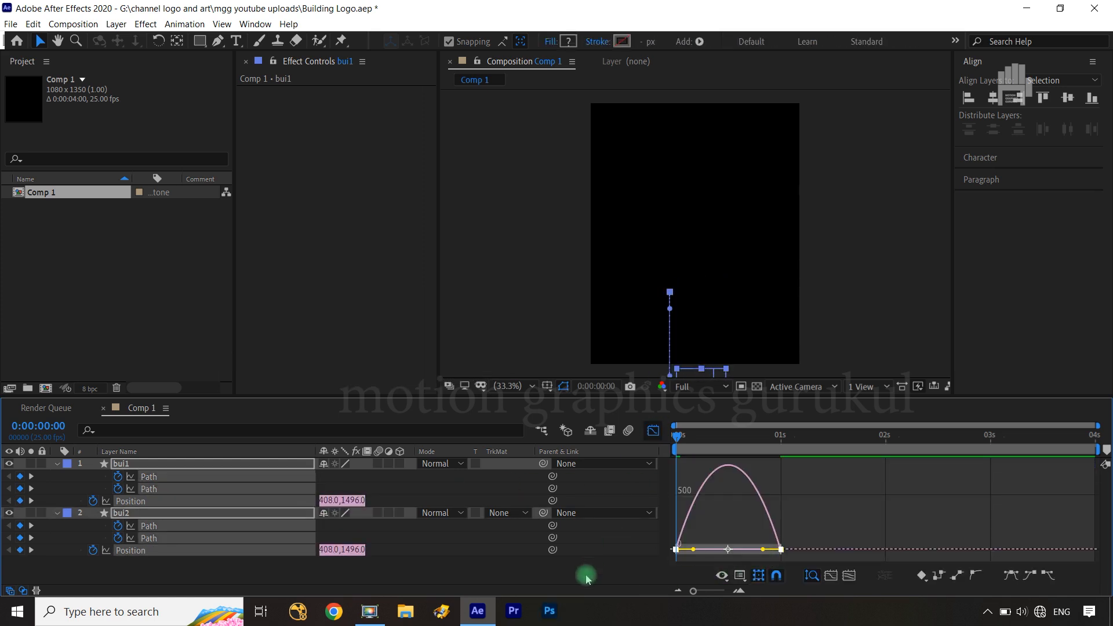
pyautogui.click(583, 574)
# Step: Reshape the Path and Position speed graphs of both layers by stretching the ending ease back towards 0 s, and return to the layer bars
pyautogui.click(187, 477)
pyautogui.keyDown('ctrl'); pyautogui.click(189, 488); pyautogui.keyUp('ctrl')
pyautogui.keyDown('ctrl'); pyautogui.click(179, 526); pyautogui.keyUp('ctrl')
pyautogui.keyDown('ctrl'); pyautogui.click(177, 538); pyautogui.keyUp('ctrl')
pyautogui.moveTo(807, 542); pyautogui.dragTo(676, 511)
pyautogui.click(614, 573)
pyautogui.click(141, 501)
pyautogui.keyDown('ctrl'); pyautogui.click(144, 551); pyautogui.keyUp('ctrl')
pyautogui.moveTo(812, 530); pyautogui.dragTo(668, 566)
pyautogui.moveTo(765, 549); pyautogui.dragTo(687, 540)
pyautogui.click(653, 430)
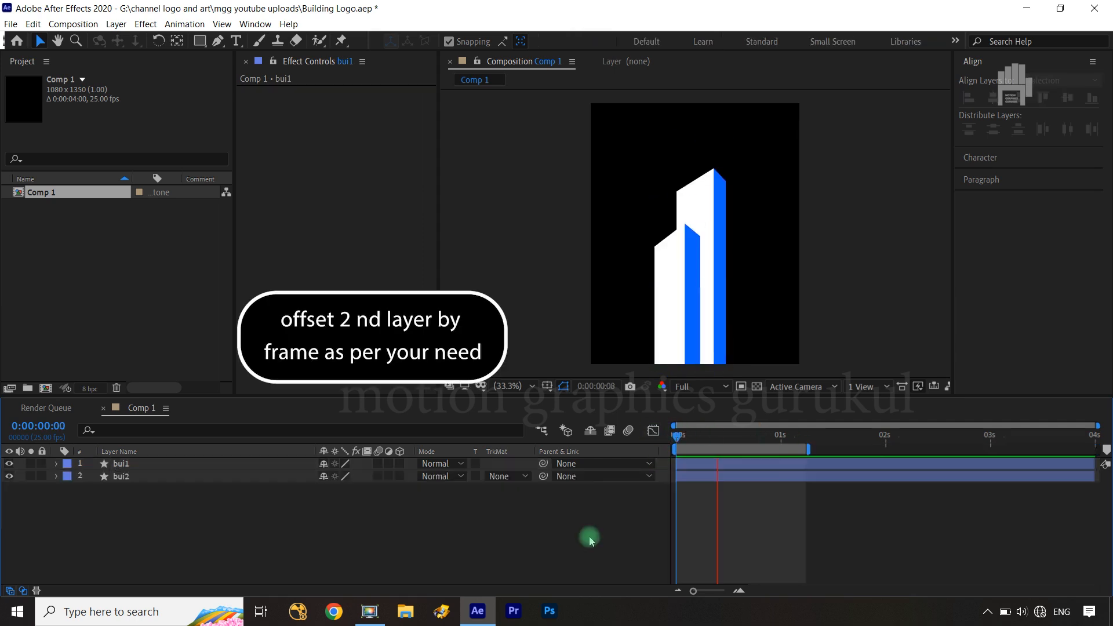
# Step: Offset the bui2 layer to start at 0:00:00:02 and preview the building animation
pyautogui.press('space')
pyautogui.click(156, 479)
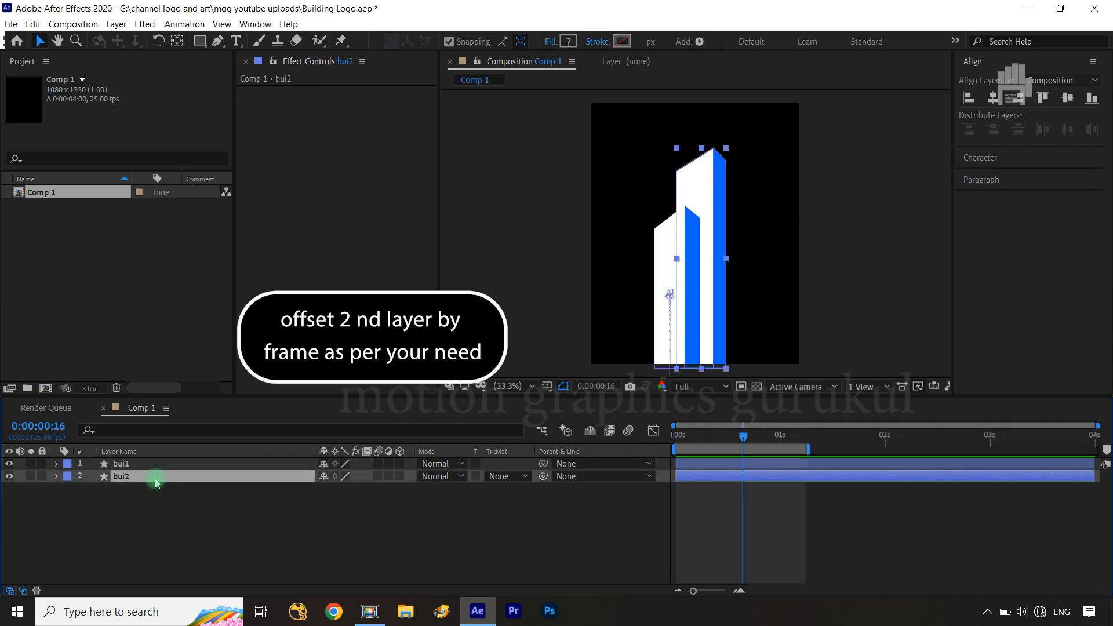
pyautogui.hotkey('ctrl', 'Right')
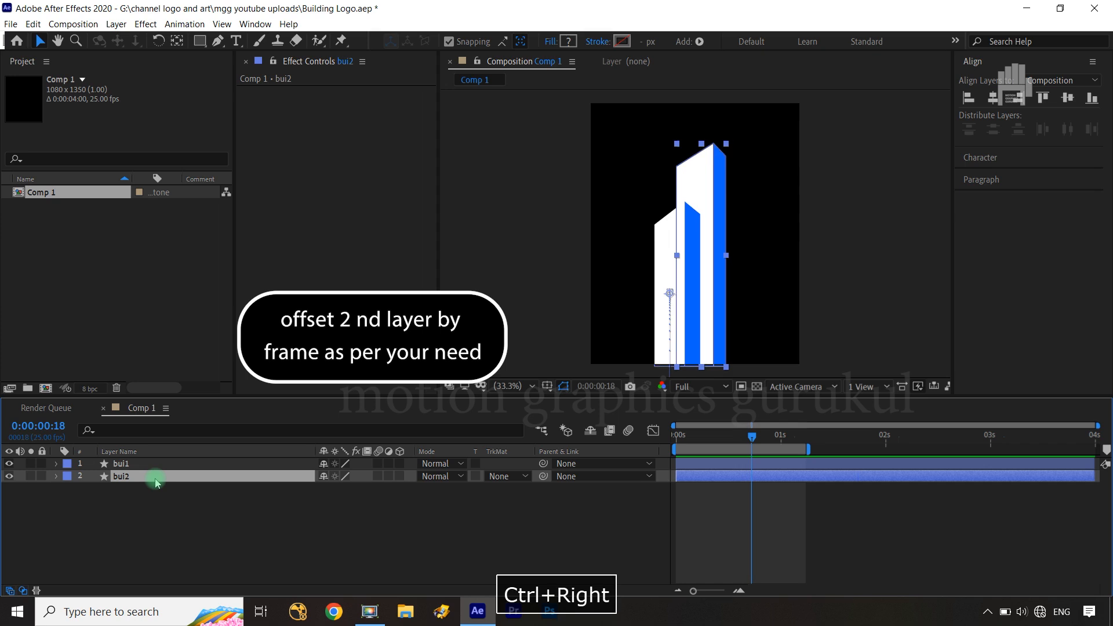
pyautogui.press('Home')
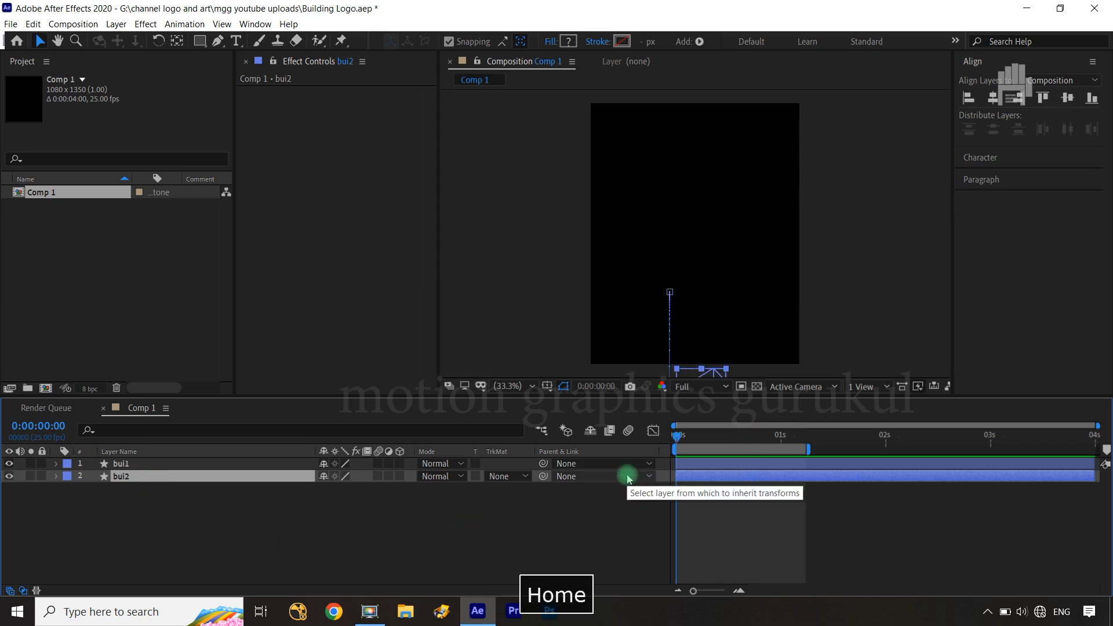
pyautogui.hotkey('ctrl', 'Right')
pyautogui.hotkey('ctrl', 'Right')
pyautogui.press('[')
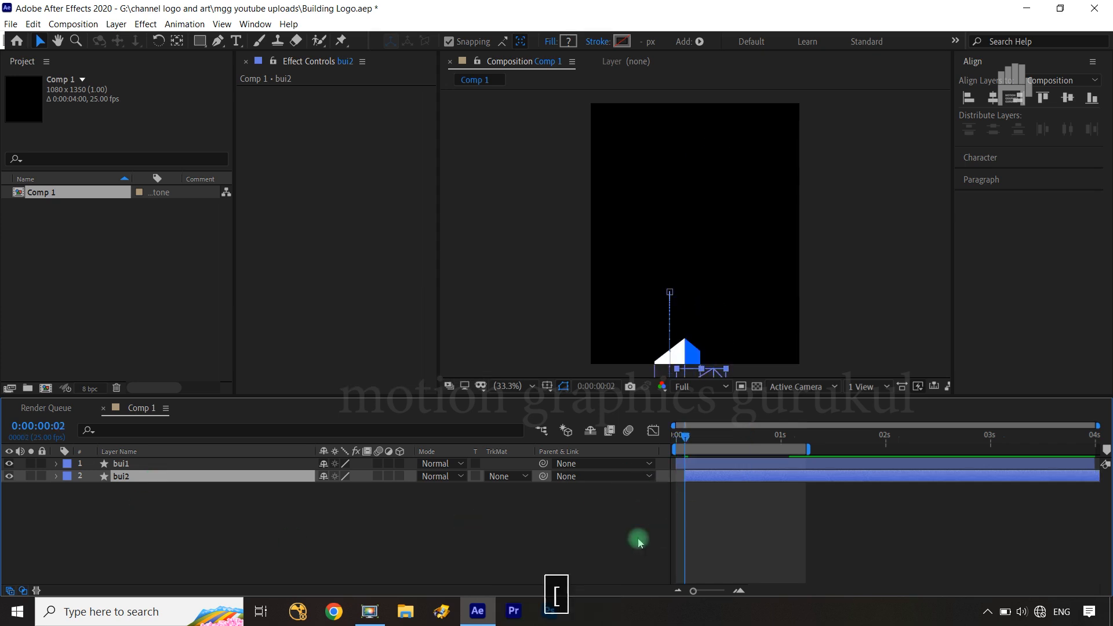
pyautogui.click(663, 534)
pyautogui.moveTo(683, 437); pyautogui.dragTo(626, 482)
pyautogui.press('space')
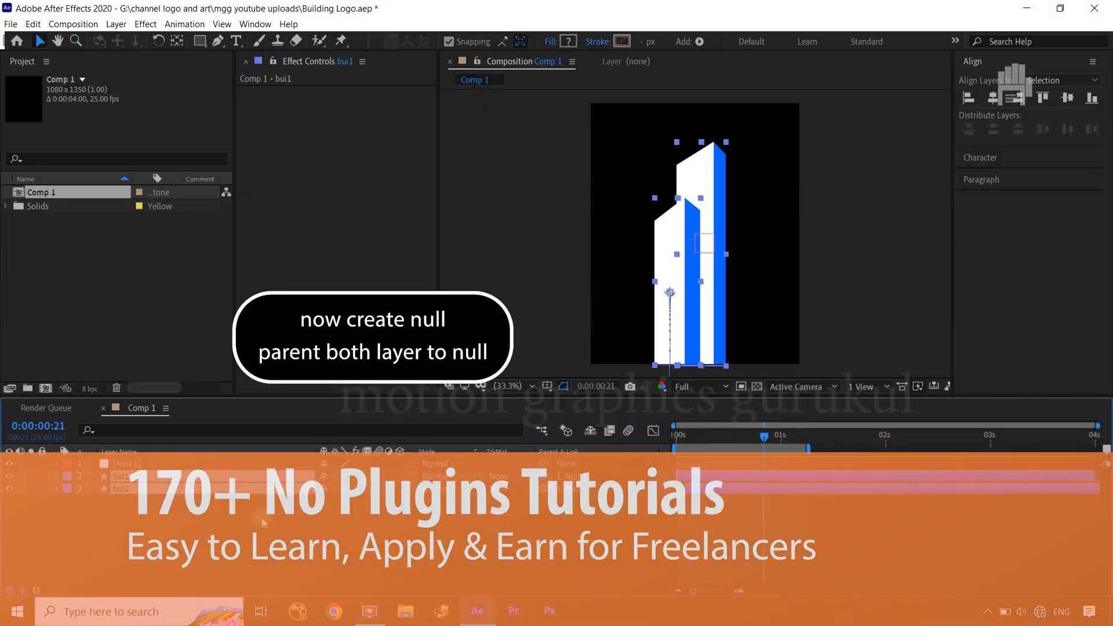
# Step: Keyframe the null's Scale at 0:00:00:18 and set it to 32% at 0:00:01:13
pyautogui.click(287, 535)
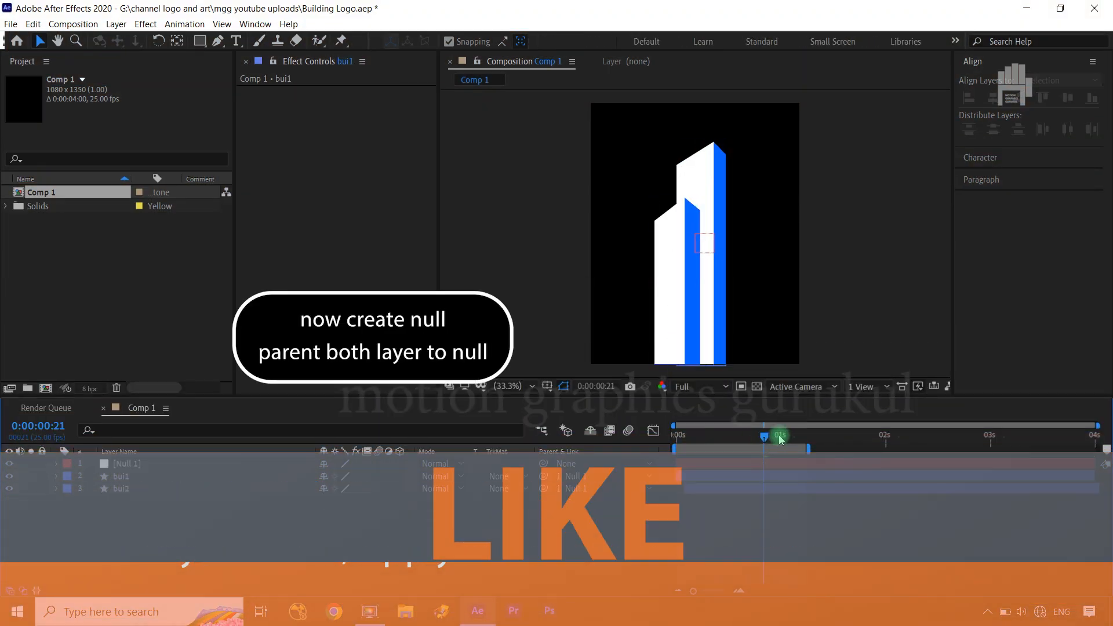
pyautogui.moveTo(766, 439)
pyautogui.mouseDown()
pyautogui.moveTo(676, 447)
pyautogui.moveTo(751, 456)
pyautogui.mouseUp()
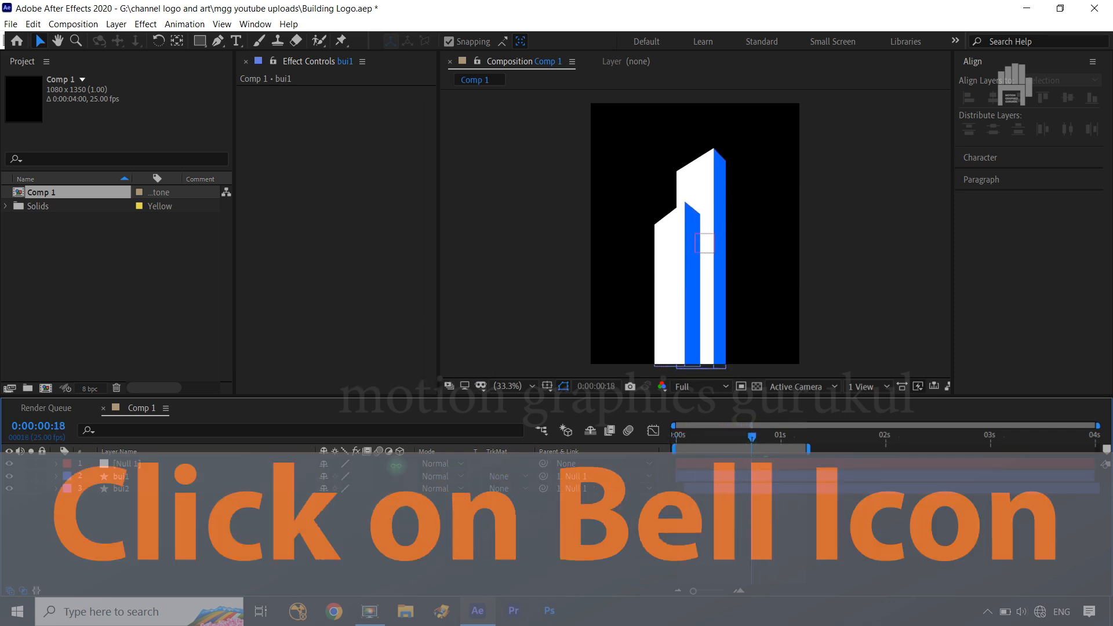
pyautogui.click(220, 463)
pyautogui.press('s')
pyautogui.click(93, 476)
pyautogui.hotkey('shift', 'pagedown')
pyautogui.hotkey('shift', 'pagedown')
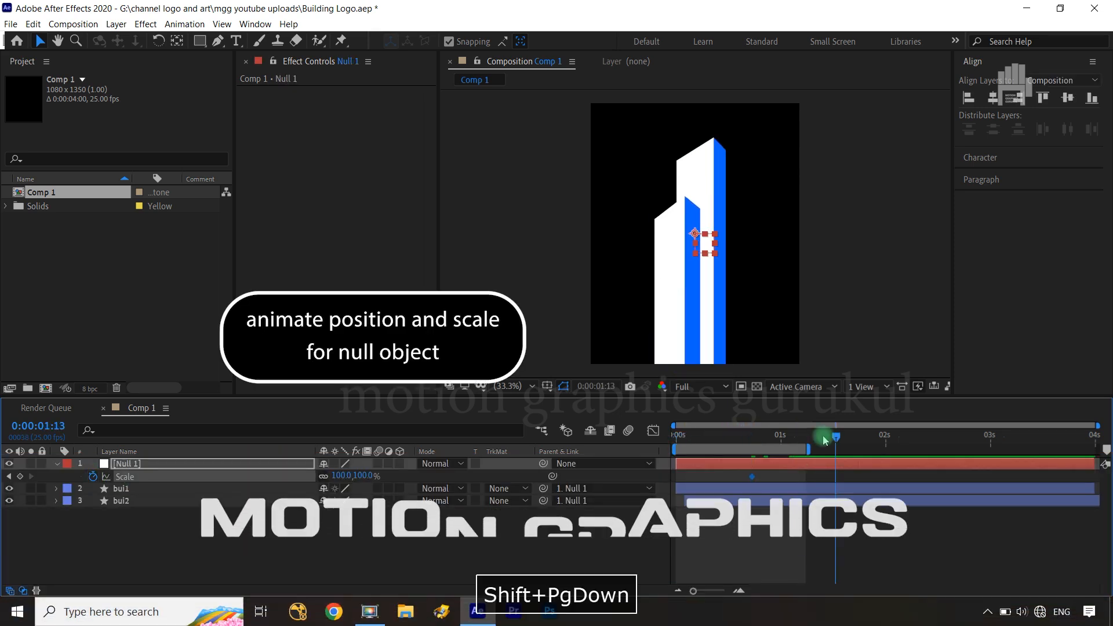
pyautogui.moveTo(356, 476); pyautogui.dragTo(310, 474)
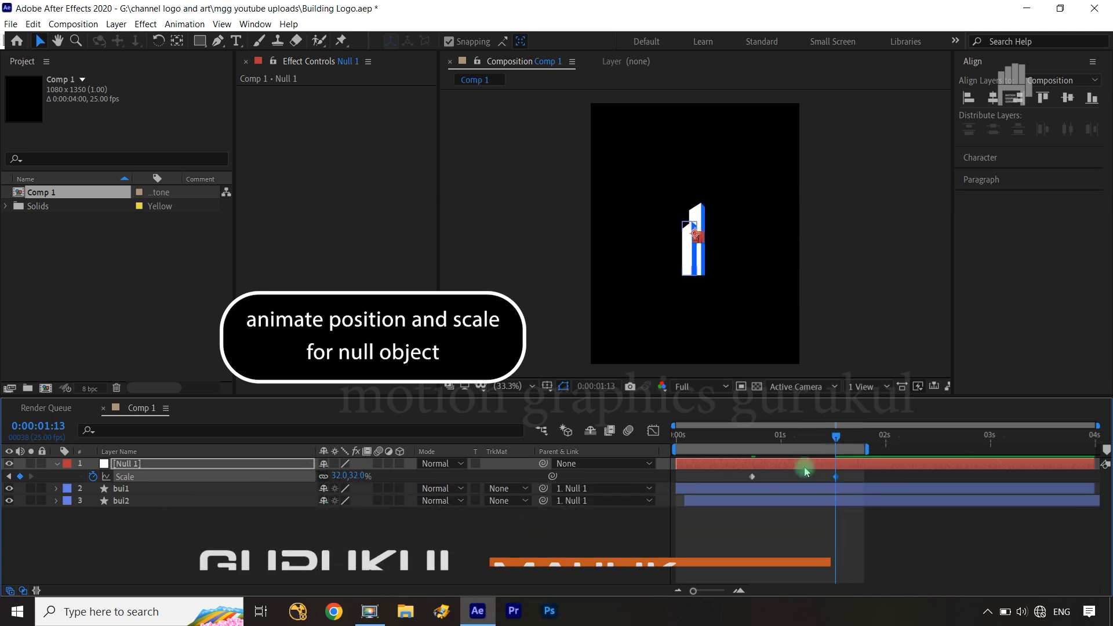
# Step: Keyframe the null's Position at 0:00:00:18 and set it to 543, 592 at 0:00:01:13
pyautogui.click(180, 478)
pyautogui.hotkey('shift', 'p')
pyautogui.click(92, 476)
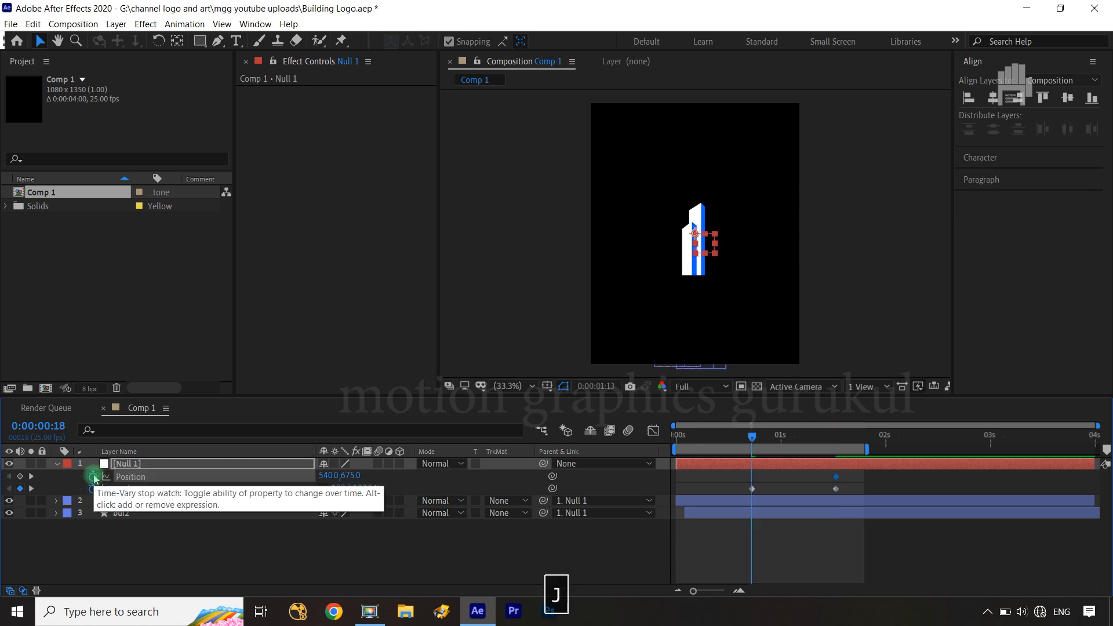
pyautogui.press('j')
pyautogui.click(19, 477)
pyautogui.click(835, 436)
pyautogui.moveTo(351, 476); pyautogui.dragTo(326, 476)
pyautogui.click(746, 560)
# Step: Apply Easy Ease to the null's Position and Scale keyframes and open their speed graph
pyautogui.moveTo(858, 474); pyautogui.dragTo(814, 531)
pyautogui.press('F9')
pyautogui.click(653, 430)
# Step: Stretch the ending ease of the null's Position and Scale back towards 0:00:00:18 and preview the animation from 0 s
pyautogui.moveTo(808, 514); pyautogui.dragTo(757, 519)
pyautogui.click(178, 478)
pyautogui.click(123, 487)
pyautogui.click(751, 465)
pyautogui.moveTo(764, 466); pyautogui.dragTo(759, 498)
pyautogui.click(653, 431)
pyautogui.click(664, 546)
pyautogui.moveTo(835, 437); pyautogui.dragTo(578, 458)
pyautogui.press('space')
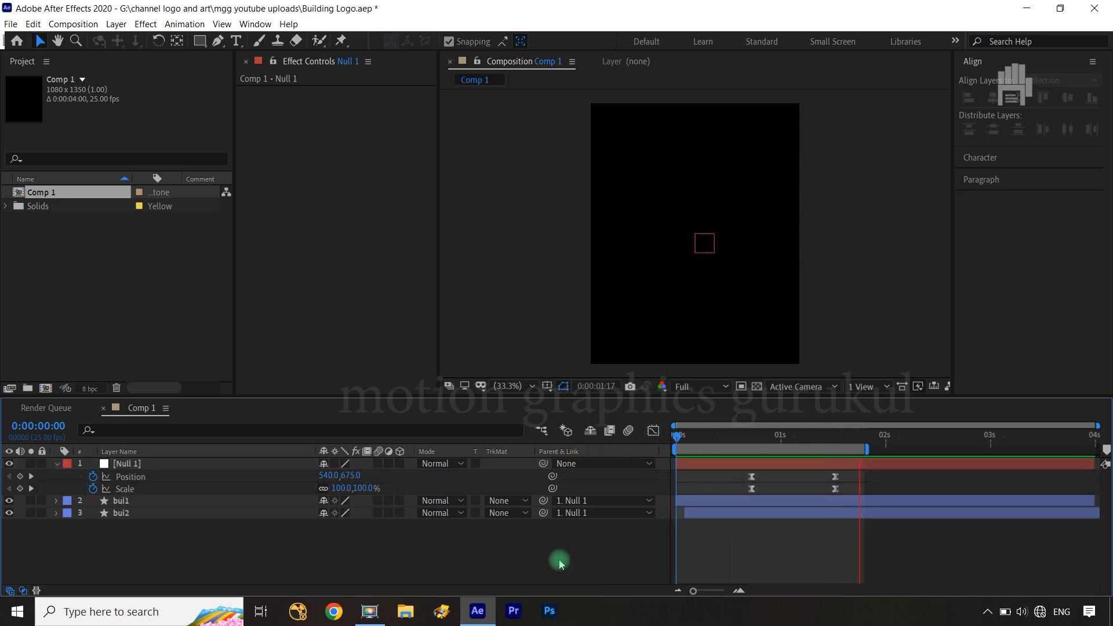
# Step: Reveal the keyframes of bui1 and bui2, and shift the null's Position and Scale keyframes to start at 0:00:01:00
pyautogui.click(174, 500)
pyautogui.press('u')
pyautogui.click(173, 550)
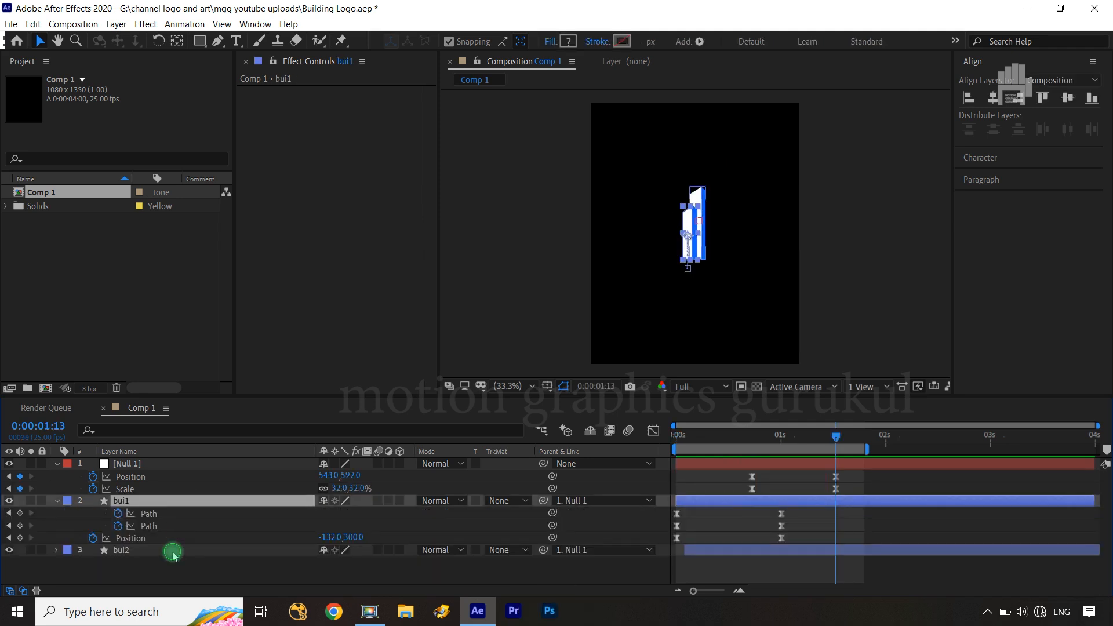
pyautogui.press('u')
pyautogui.moveTo(859, 466); pyautogui.dragTo(742, 485)
pyautogui.moveTo(753, 481); pyautogui.dragTo(784, 482)
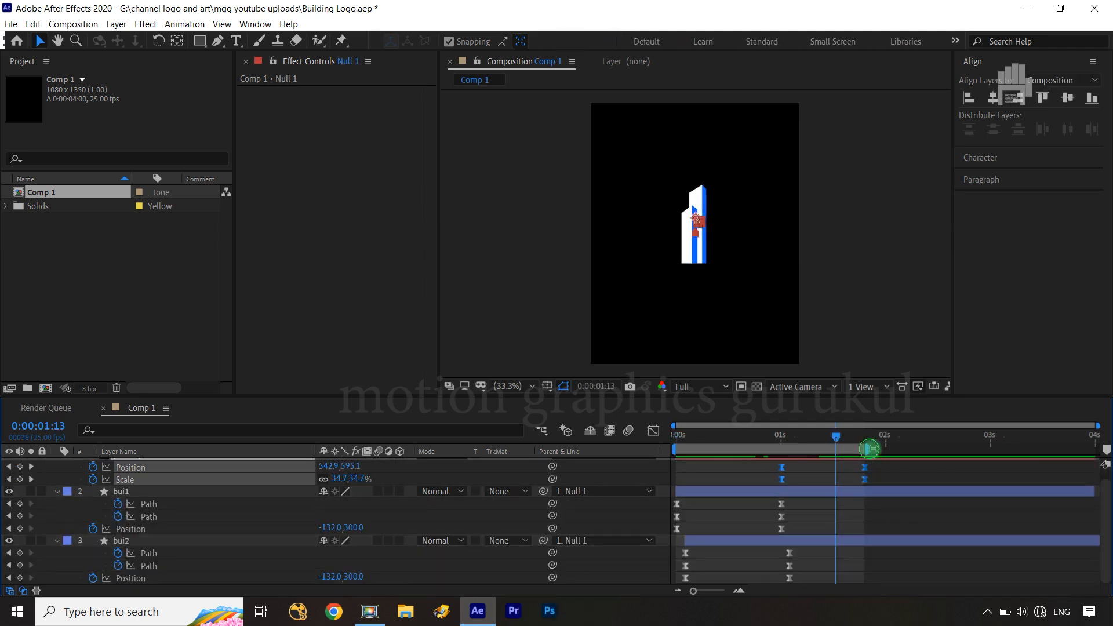
# Step: Extend the work area end slightly past 0:00:02:00 and preview the animation from 0 s
pyautogui.moveTo(870, 448); pyautogui.dragTo(904, 449)
pyautogui.moveTo(836, 437); pyautogui.dragTo(676, 437)
pyautogui.press('space')
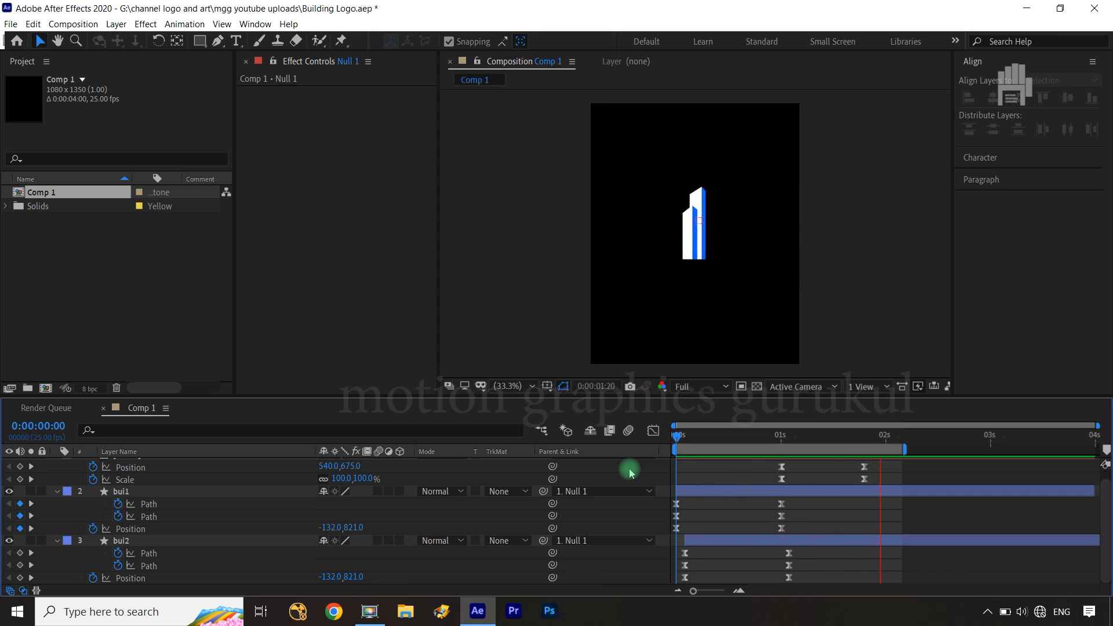
pyautogui.press('space')
# Step: Collapse the properties of the null, bui1 and bui2 layers
pyautogui.scroll(1, 43, 510)
pyautogui.click(56, 463)
pyautogui.click(57, 477)
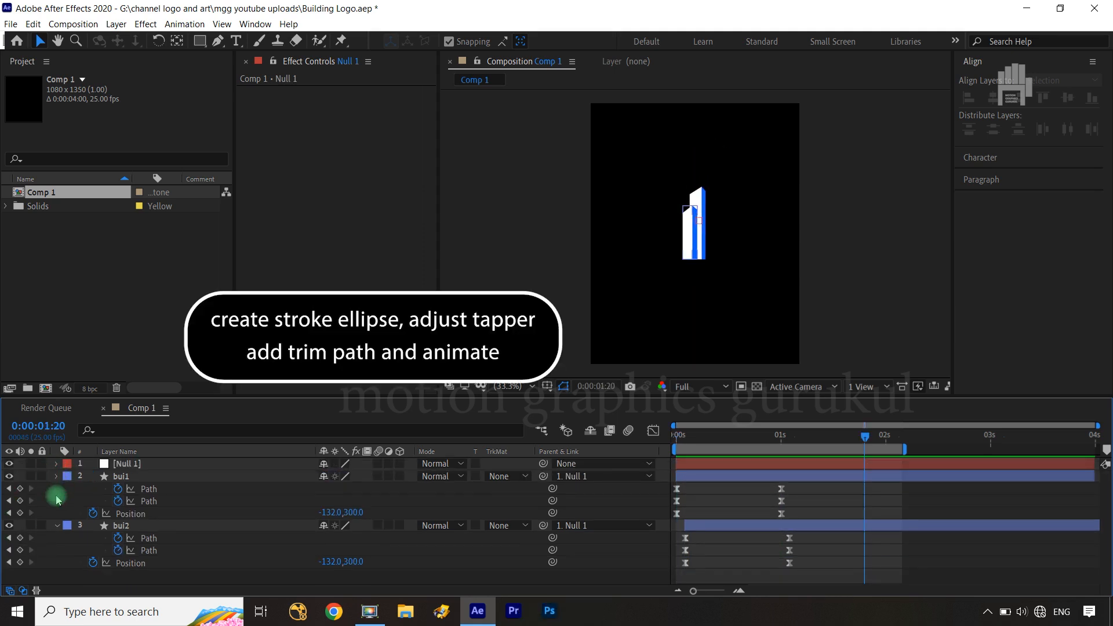
pyautogui.click(57, 489)
# Step: Choose the Ellipse tool with no fill and a stroke colour sampled from the buildings' blue
pyautogui.moveTo(200, 40); pyautogui.dragTo(249, 71)
pyautogui.click(452, 41)
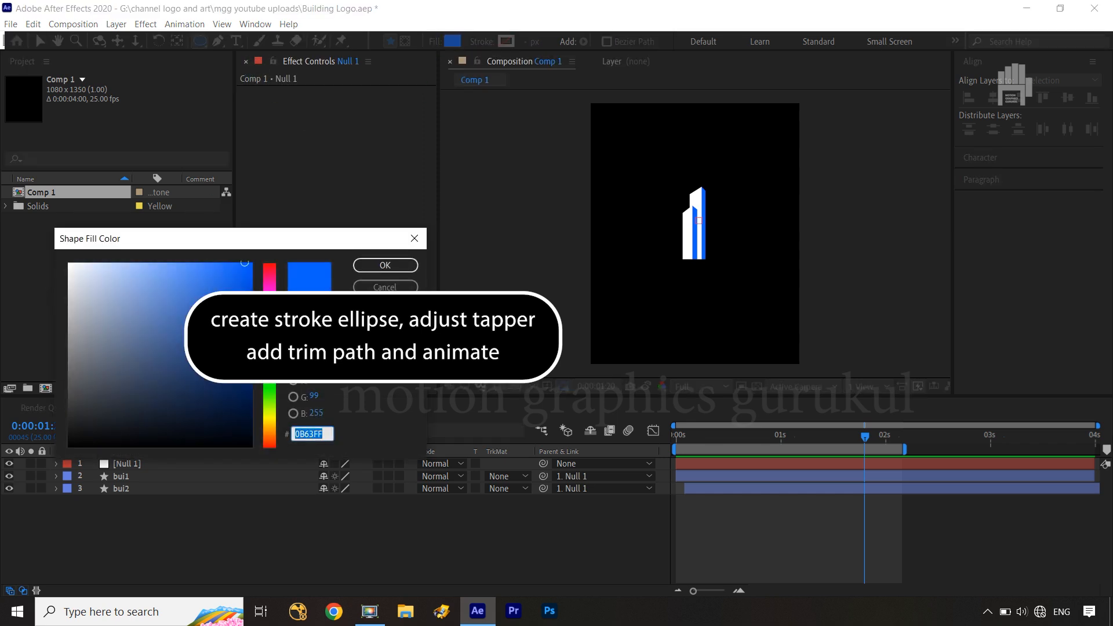
pyautogui.click(398, 271)
pyautogui.click(434, 41)
pyautogui.click(545, 349)
pyautogui.click(506, 41)
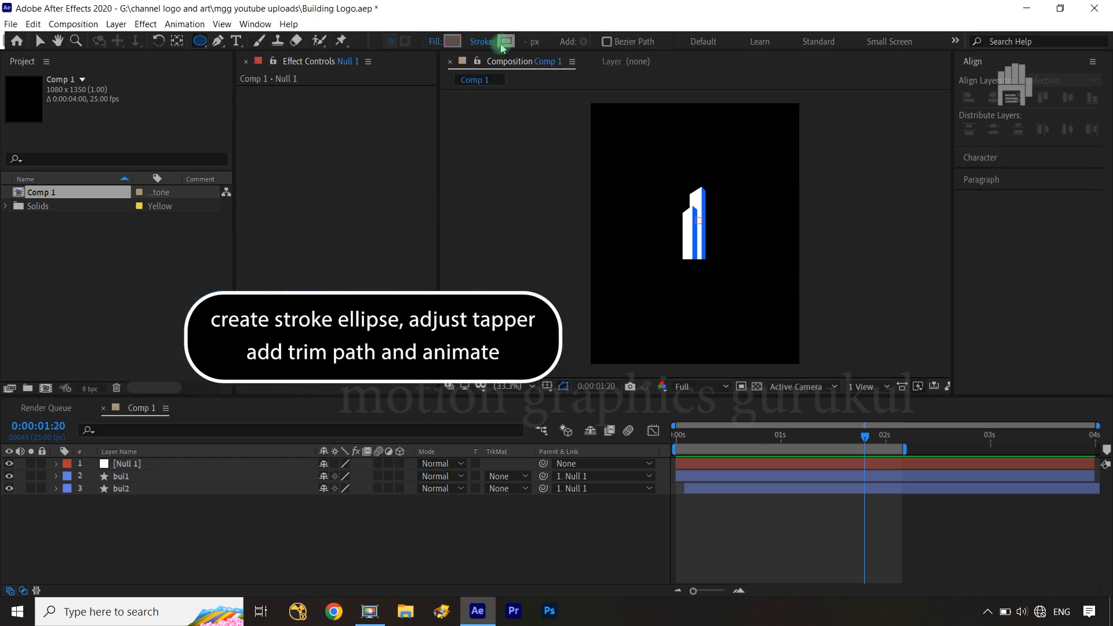
pyautogui.click(710, 202)
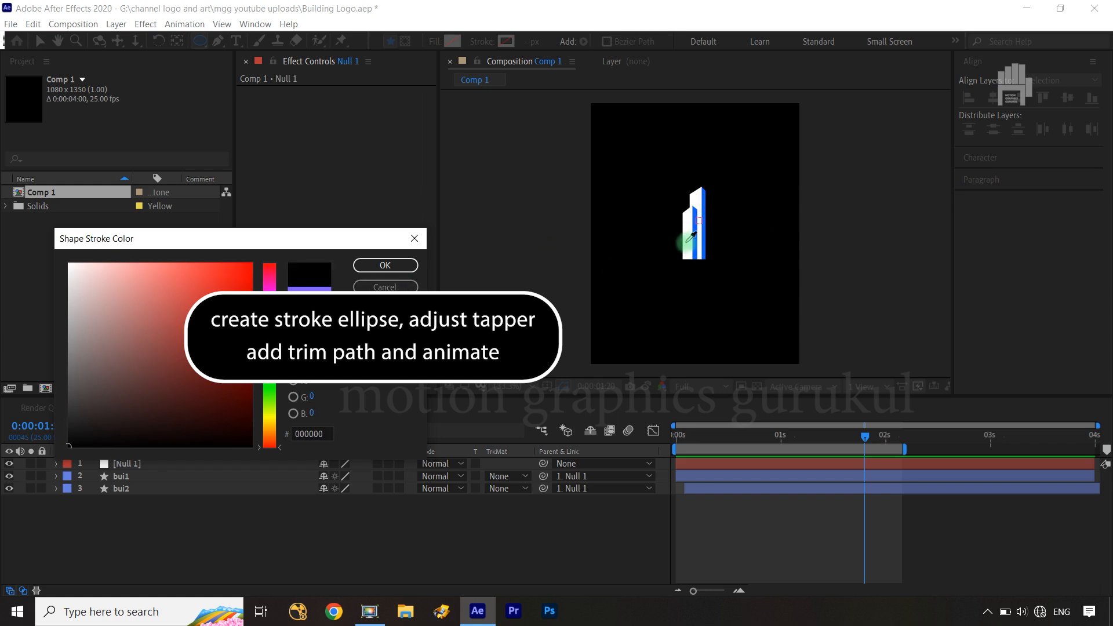
pyautogui.click(405, 270)
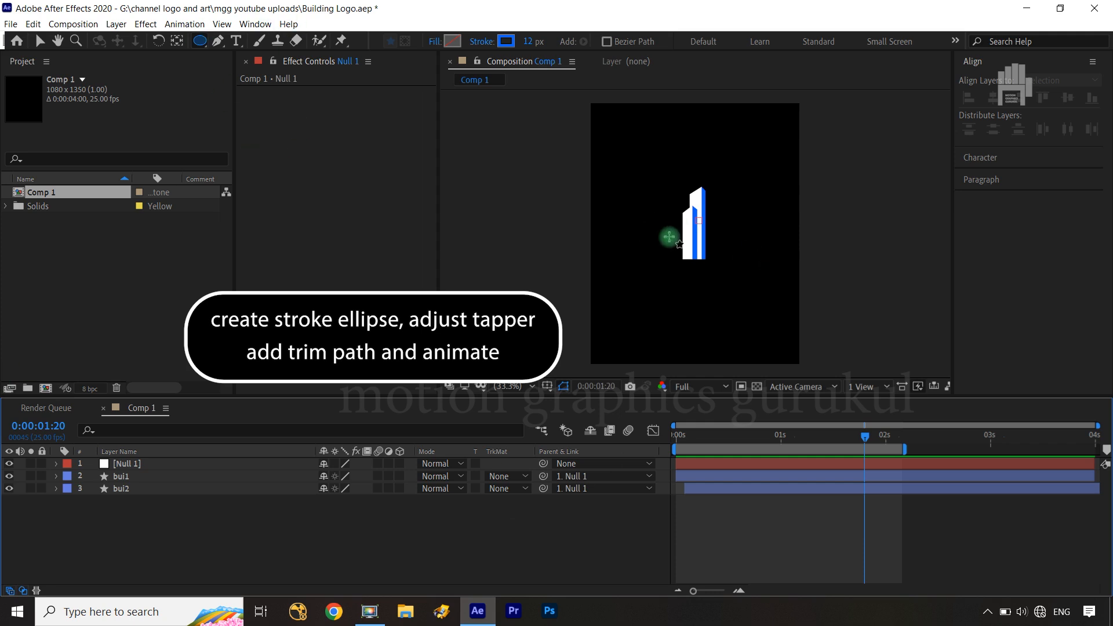
# Step: Draw a flat ellipse around the base of the buildings, centred horizontally with its Position at 540, 800.5
pyautogui.moveTo(667, 237); pyautogui.dragTo(713, 252)
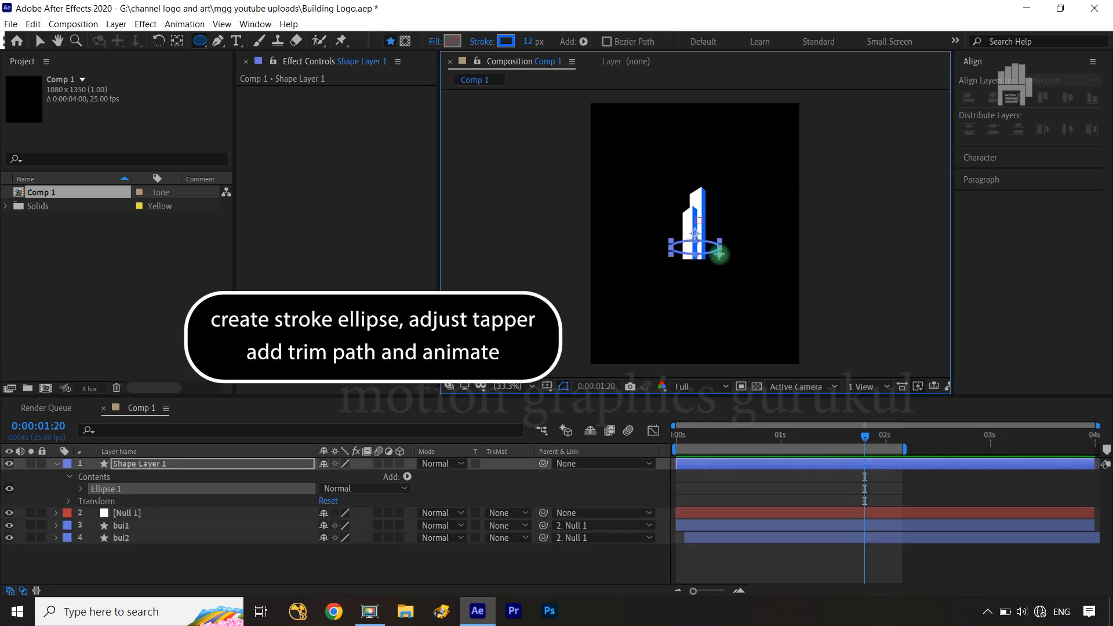
pyautogui.click(996, 100)
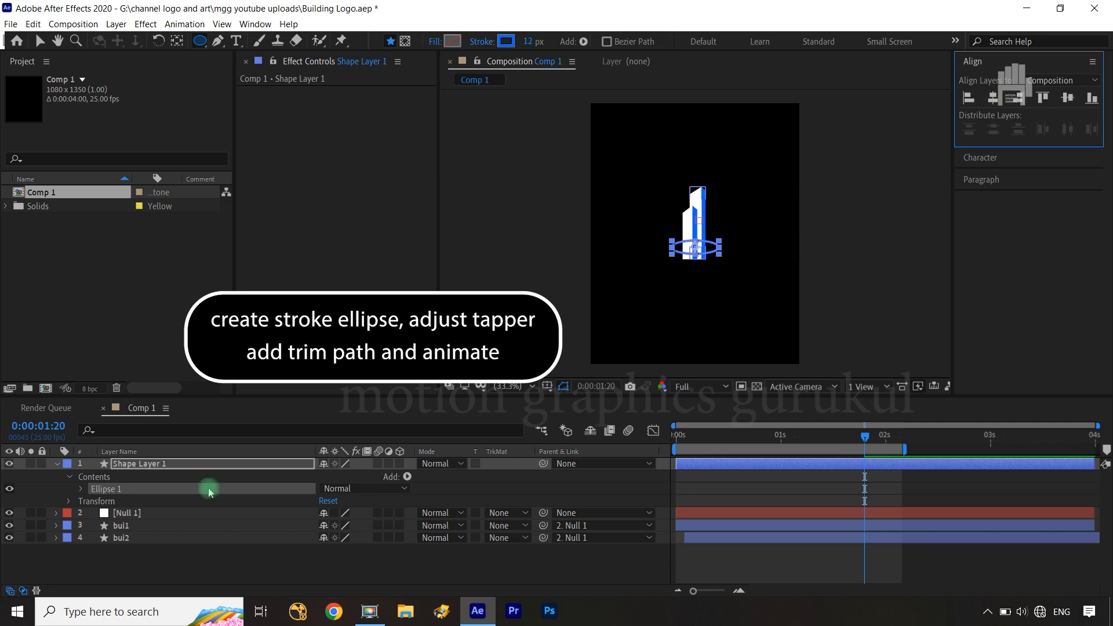
pyautogui.click(220, 464)
pyautogui.press('p')
pyautogui.moveTo(350, 476); pyautogui.dragTo(403, 477)
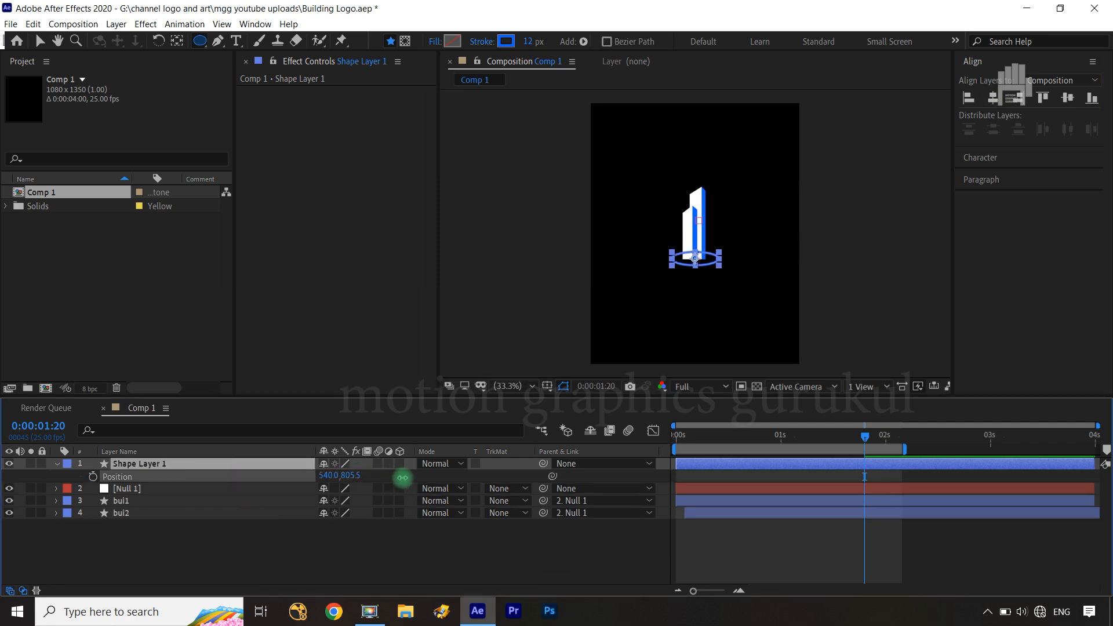
# Step: Unlink the ellipse layer's Scale dimensions and set Scale to 100, 157%
pyautogui.click(297, 464)
pyautogui.press('s')
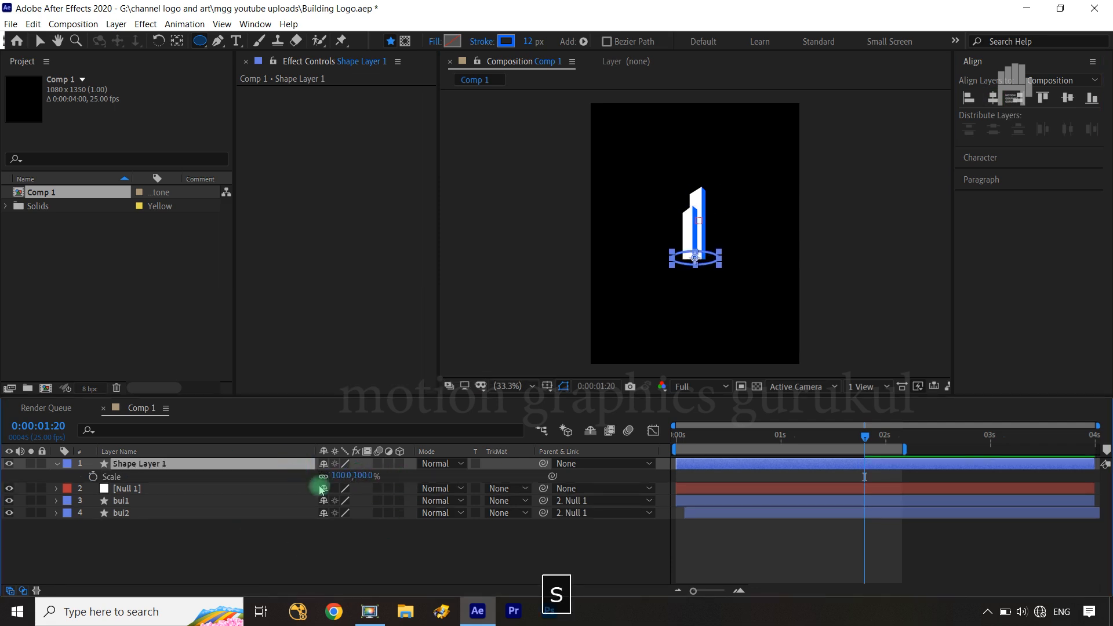
pyautogui.moveTo(371, 481); pyautogui.dragTo(384, 475)
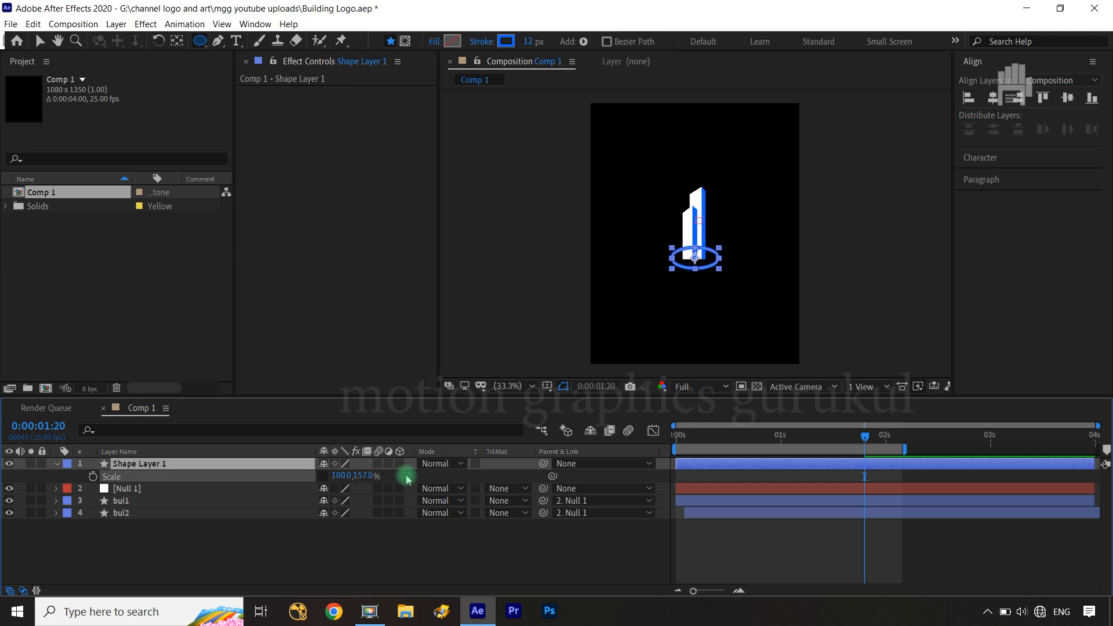
pyautogui.click(406, 476)
# Step: Set the taper Start Length and End Length of the ellipse's stroke to 25%
pyautogui.click(57, 464)
pyautogui.click(57, 464)
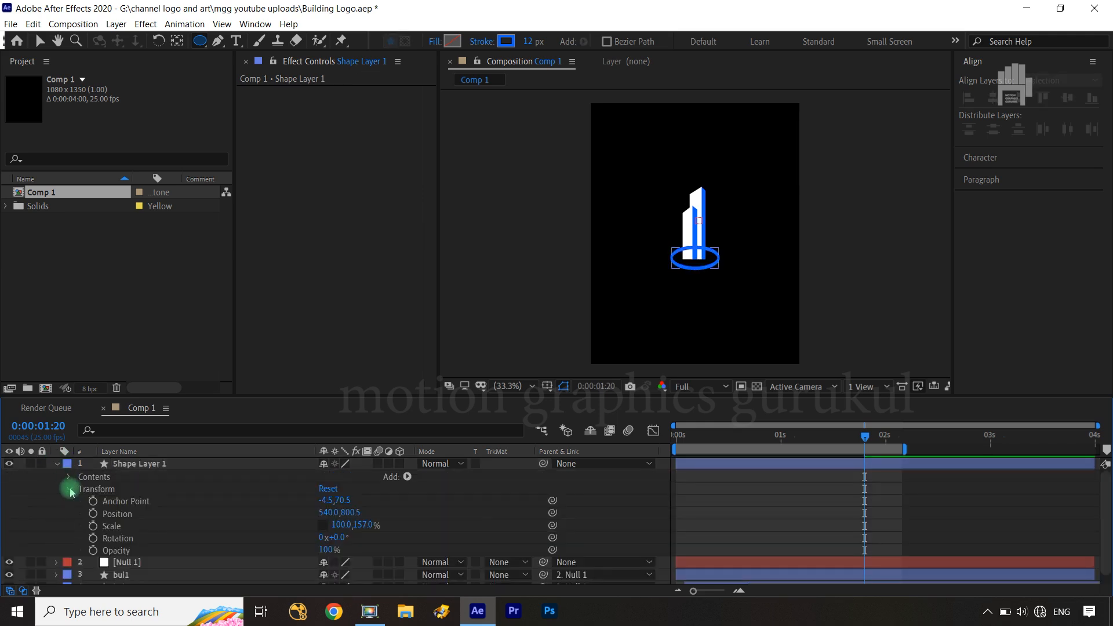
pyautogui.click(69, 488)
pyautogui.click(69, 476)
pyautogui.click(82, 489)
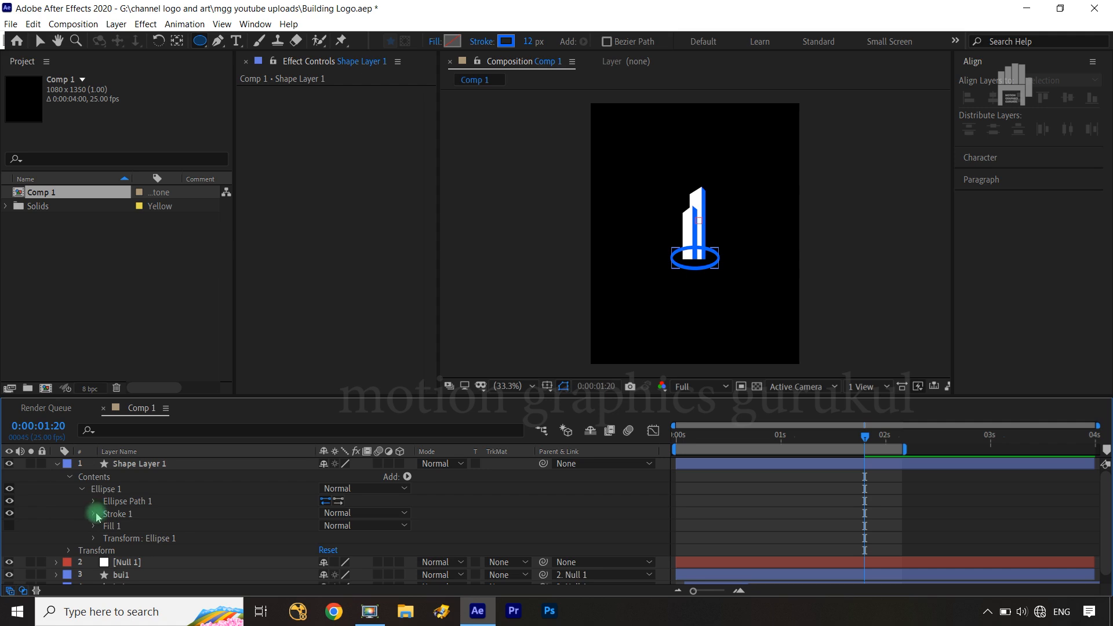
pyautogui.click(94, 513)
pyautogui.scroll(-2, 242, 567)
pyautogui.click(106, 576)
pyautogui.scroll(-2, 331, 547)
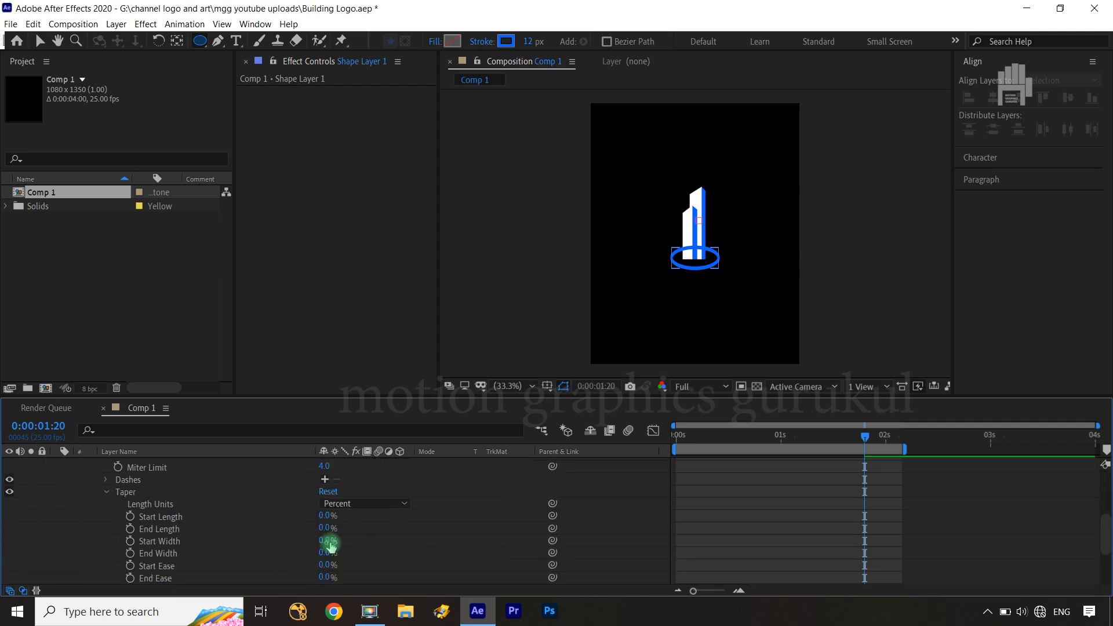
pyautogui.click(326, 517)
pyautogui.write('25')
pyautogui.click(323, 529)
pyautogui.write('25')
pyautogui.click(421, 535)
# Step: Add Trim Paths to the ellipse shape layer and show its properties
pyautogui.scroll(2, 803, 241)
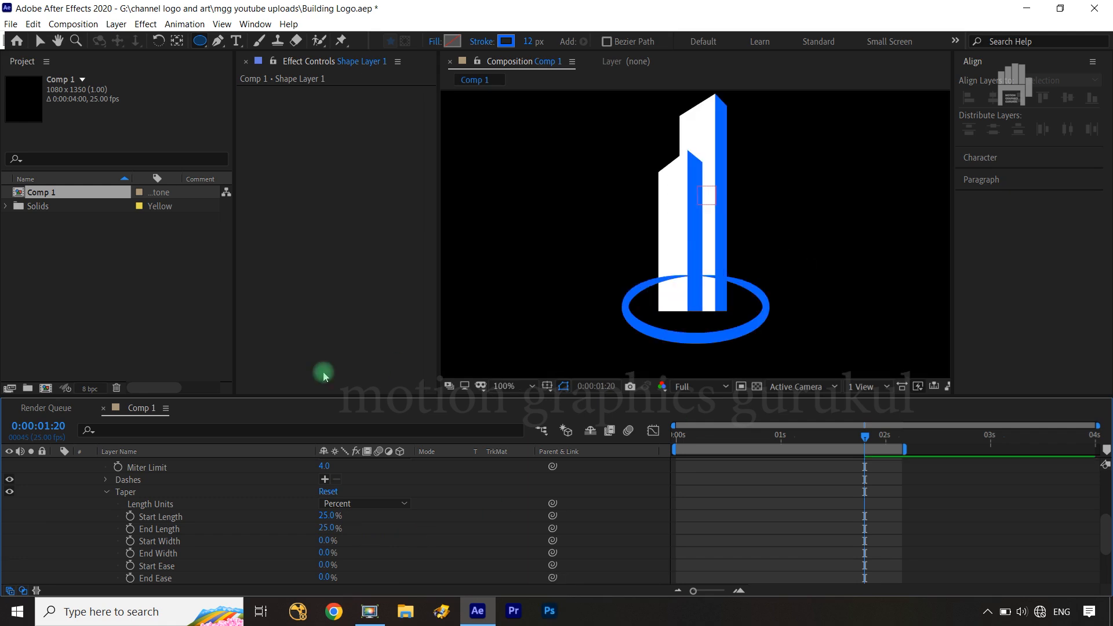
pyautogui.scroll(3, 470, 541)
pyautogui.scroll(1, 473, 545)
pyautogui.click(407, 475)
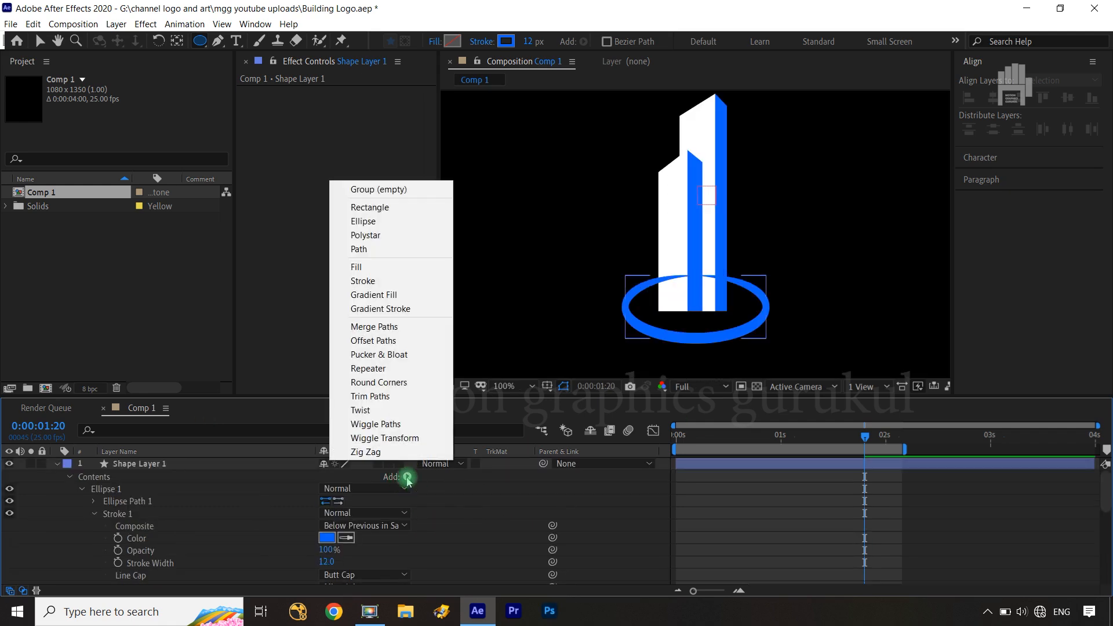
pyautogui.click(374, 395)
pyautogui.scroll(-2, 116, 539)
pyautogui.click(82, 528)
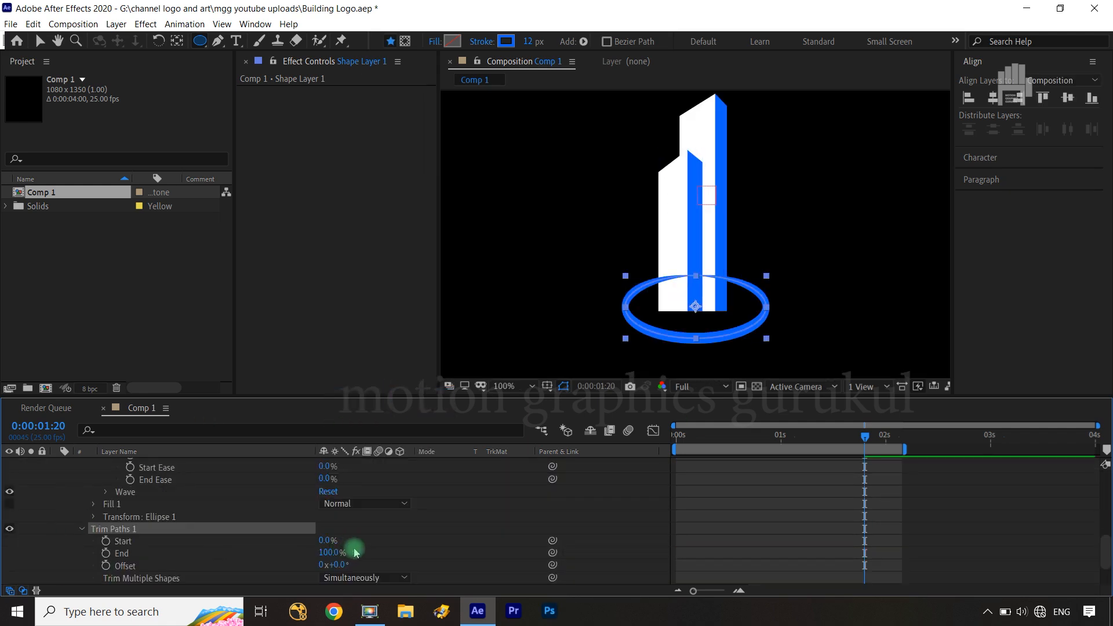
# Step: Set the Trim Paths Start to 15% and End to 85%, and fit the composition in the viewer
pyautogui.click(321, 540)
pyautogui.write('15')
pyautogui.click(322, 552)
pyautogui.write('85')
pyautogui.click(569, 490)
pyautogui.click(1035, 96)
pyautogui.hotkey('shift', '/')
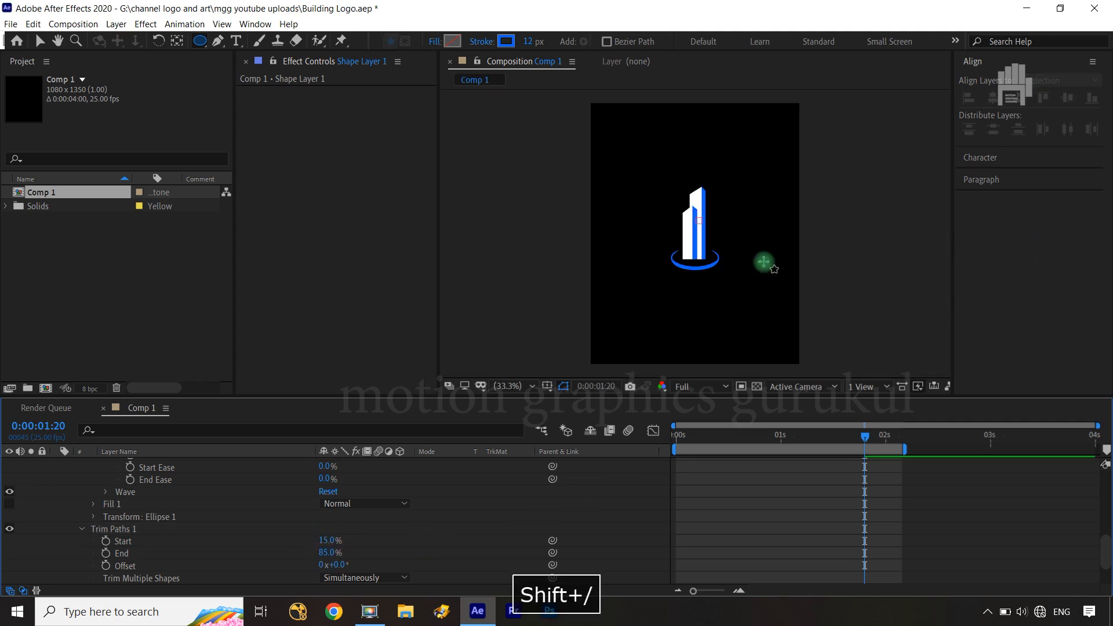
# Step: Set the ellipse's Trim Paths End to 15% at 0:00:01:05 and enable its keyframes
pyautogui.press('v')
pyautogui.moveTo(745, 444); pyautogui.dragTo(805, 445)
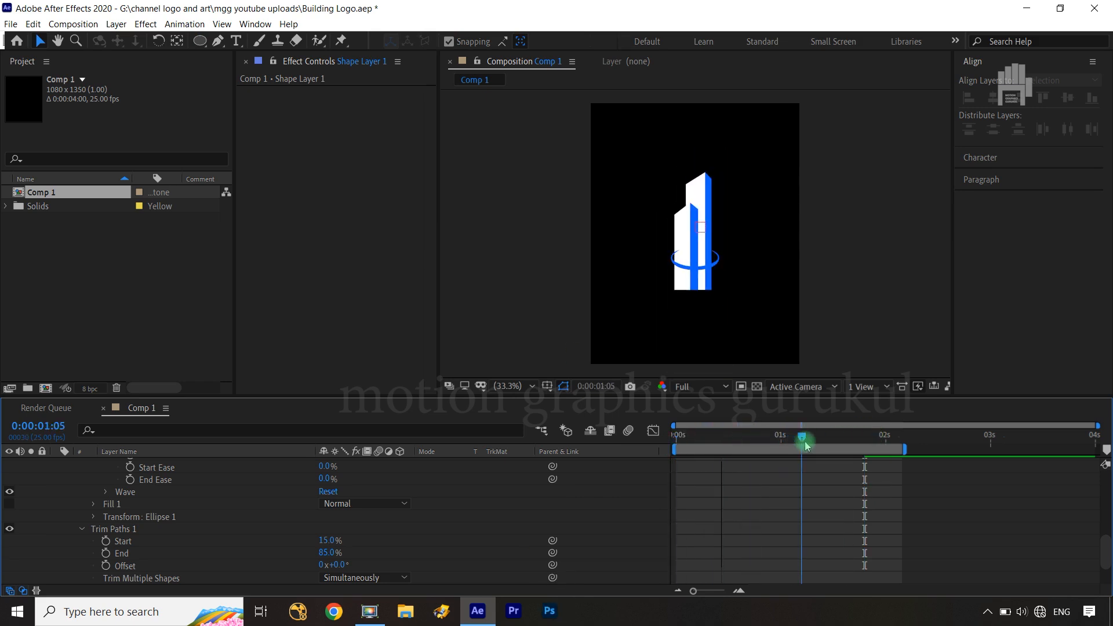
pyautogui.scroll(6, 72, 524)
pyautogui.scroll(-3, 82, 517)
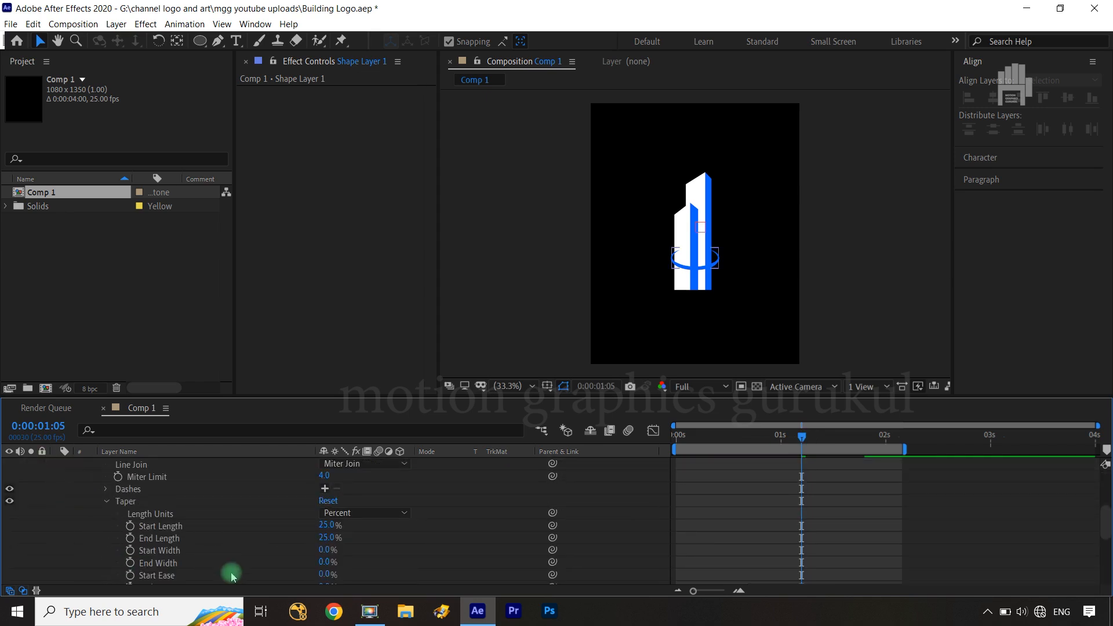
pyautogui.scroll(-4, 173, 557)
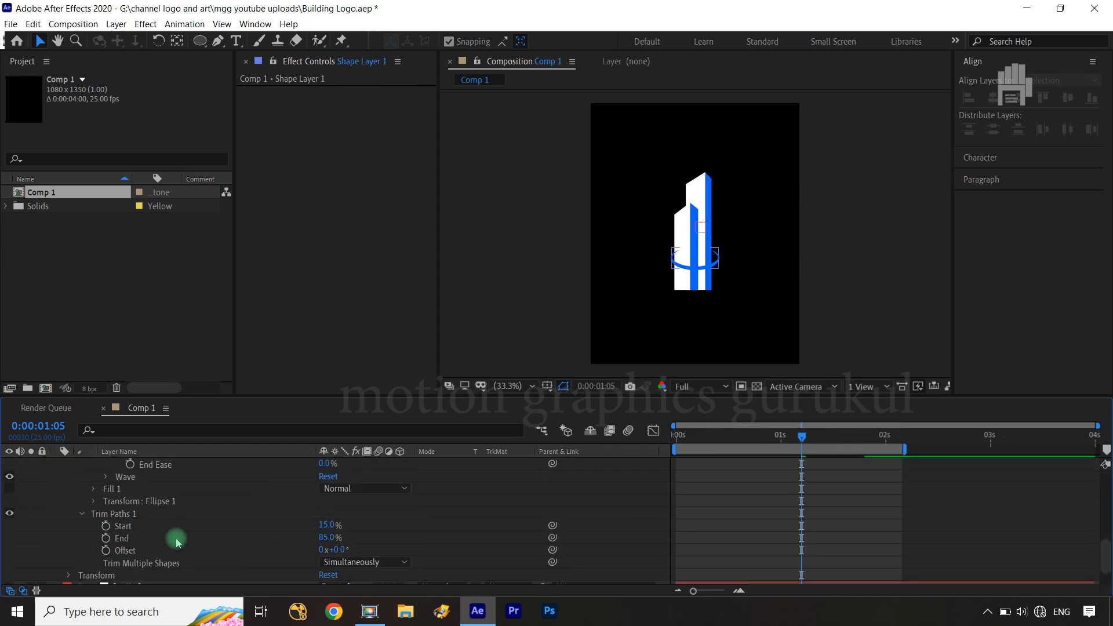
pyautogui.moveTo(331, 539); pyautogui.dragTo(311, 537)
pyautogui.click(326, 538)
pyautogui.write('1')
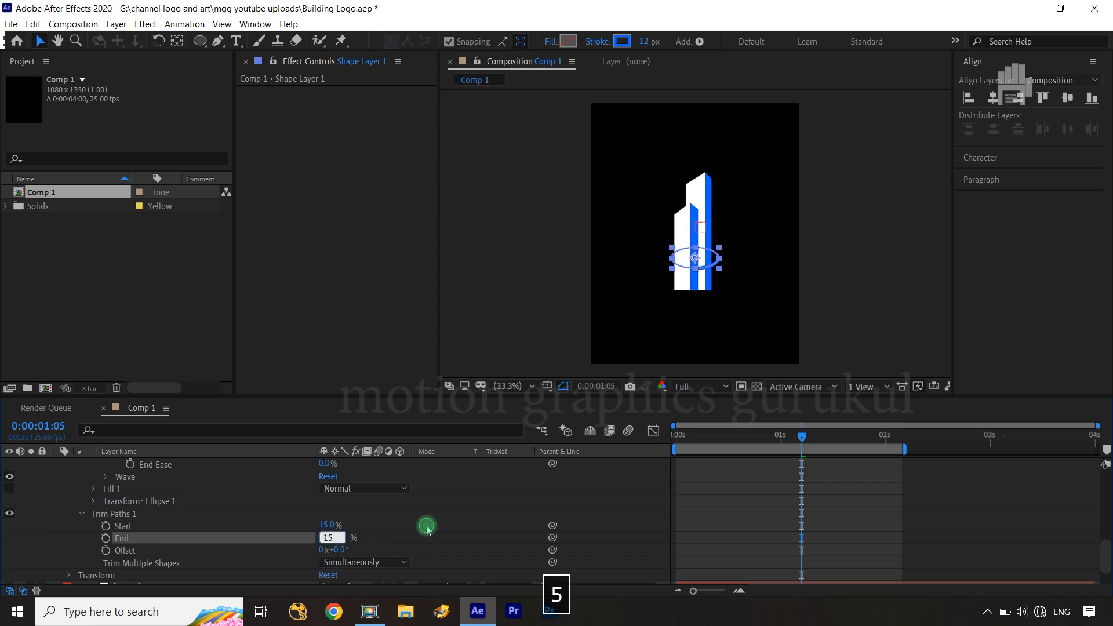
pyautogui.write('5')
pyautogui.click(426, 526)
pyautogui.click(106, 537)
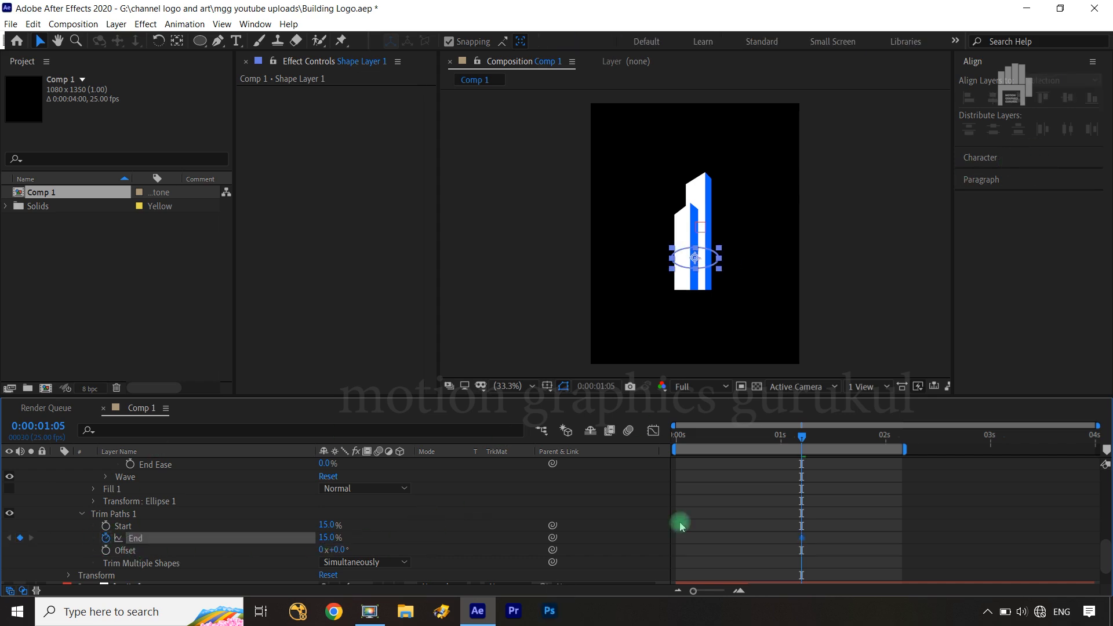
# Step: Set the Trim Paths End to 85% at 0:00:02:00 and apply Easy Ease to both End keyframes
pyautogui.hotkey('shift', 'pagedown')
pyautogui.hotkey('shift', 'pagedown')
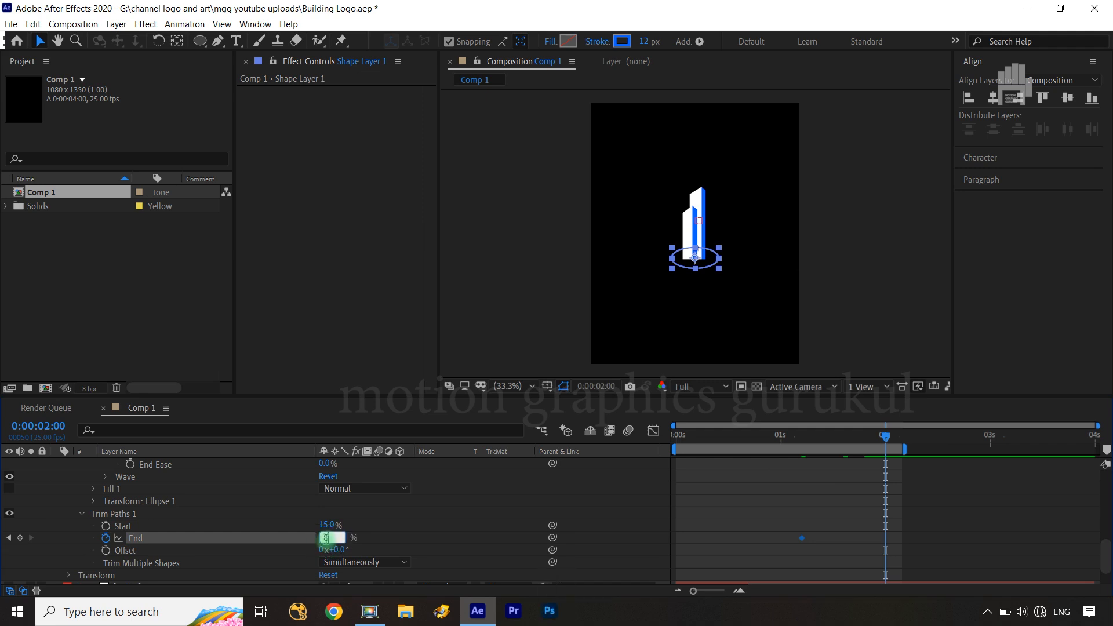
pyautogui.write('85')
pyautogui.click(457, 529)
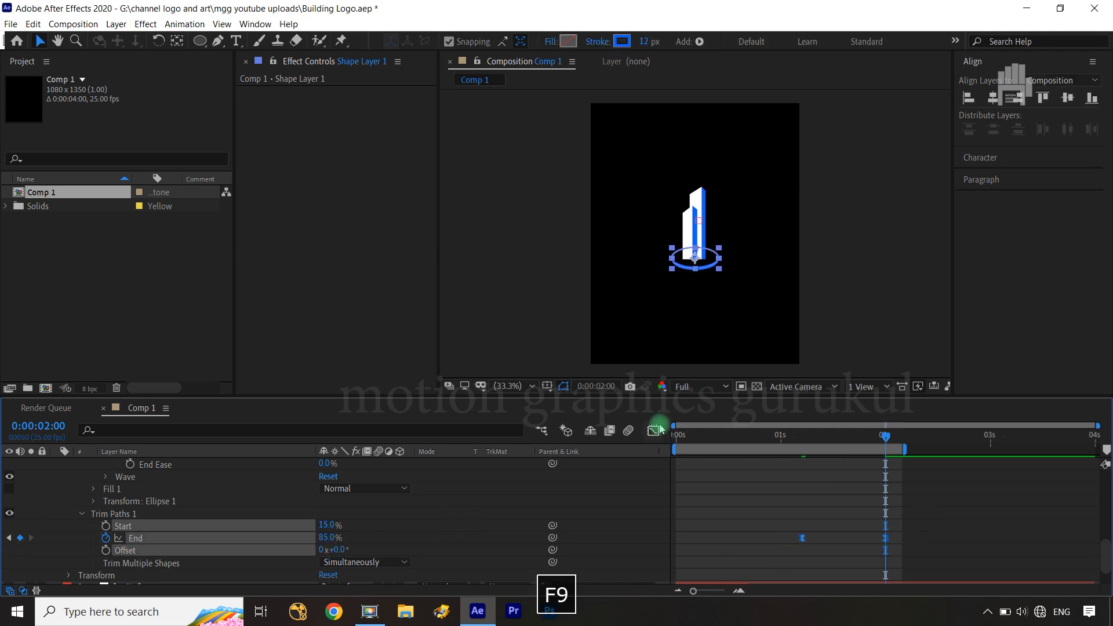
# Step: Stretch the ending ease of the Trim Paths End speed graph back towards 0:00:01:05, and return to 0 s in the layer bars
pyautogui.click(659, 426)
pyautogui.moveTo(921, 530); pyautogui.dragTo(748, 571)
pyautogui.moveTo(871, 549); pyautogui.dragTo(811, 522)
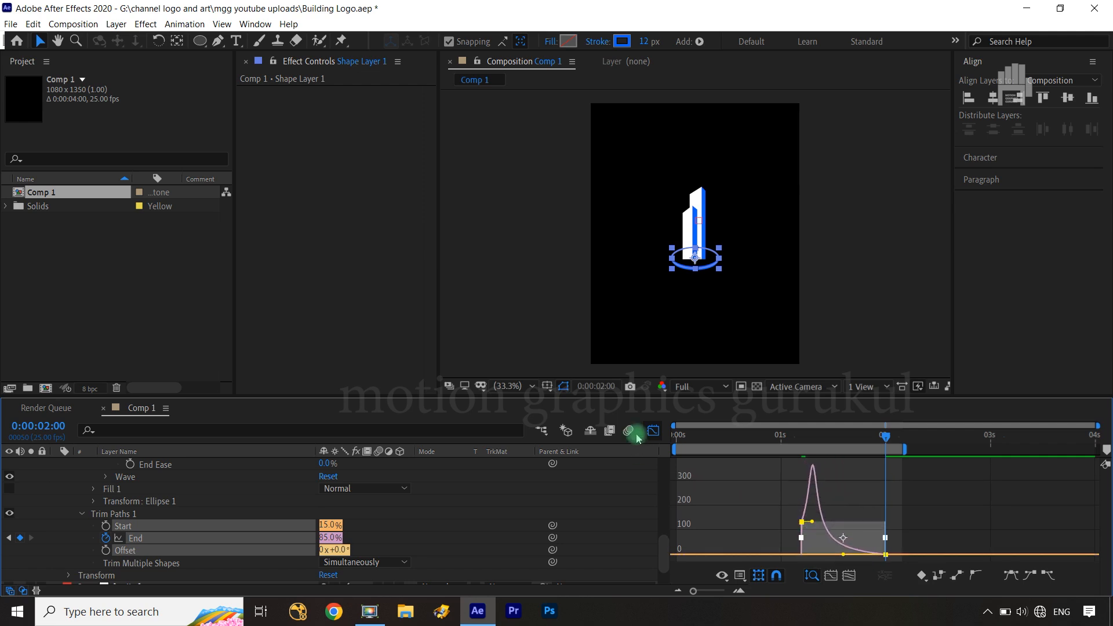
pyautogui.click(652, 431)
pyautogui.click(623, 503)
pyautogui.moveTo(884, 437); pyautogui.dragTo(648, 454)
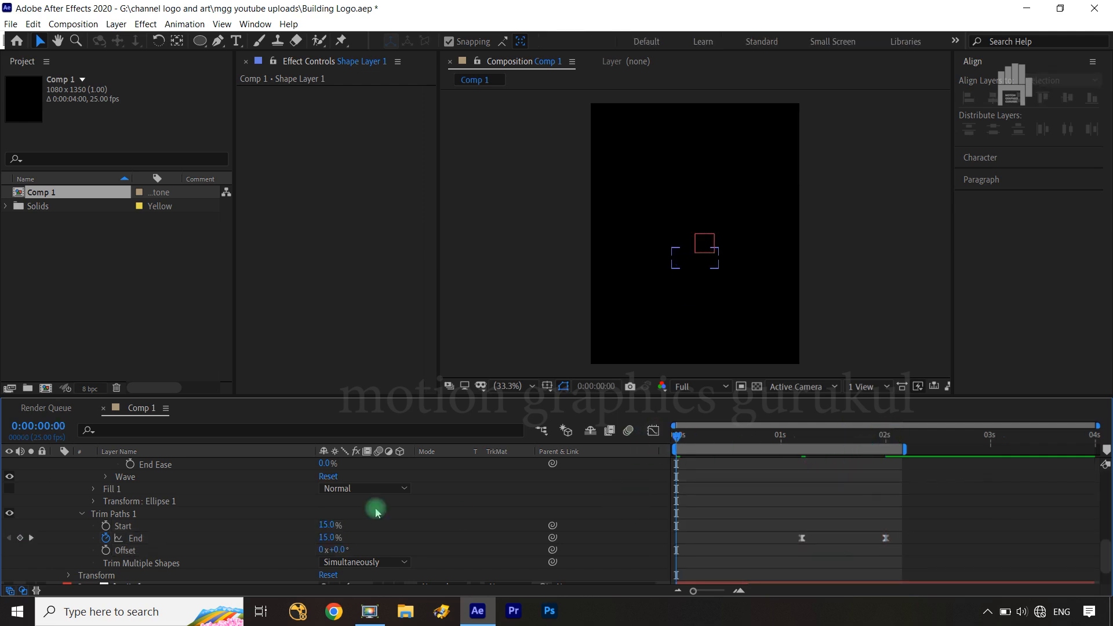
# Step: Hide the Null 1 layer and preview the animation from 0 s
pyautogui.scroll(5, 466, 507)
pyautogui.scroll(-6, 55, 516)
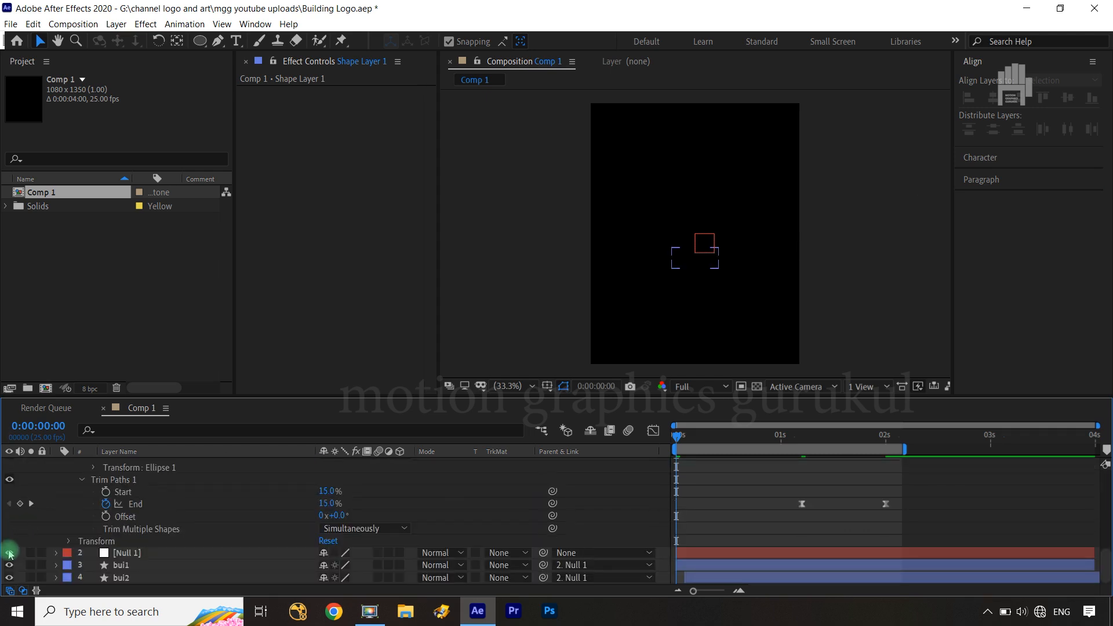
pyautogui.press('space')
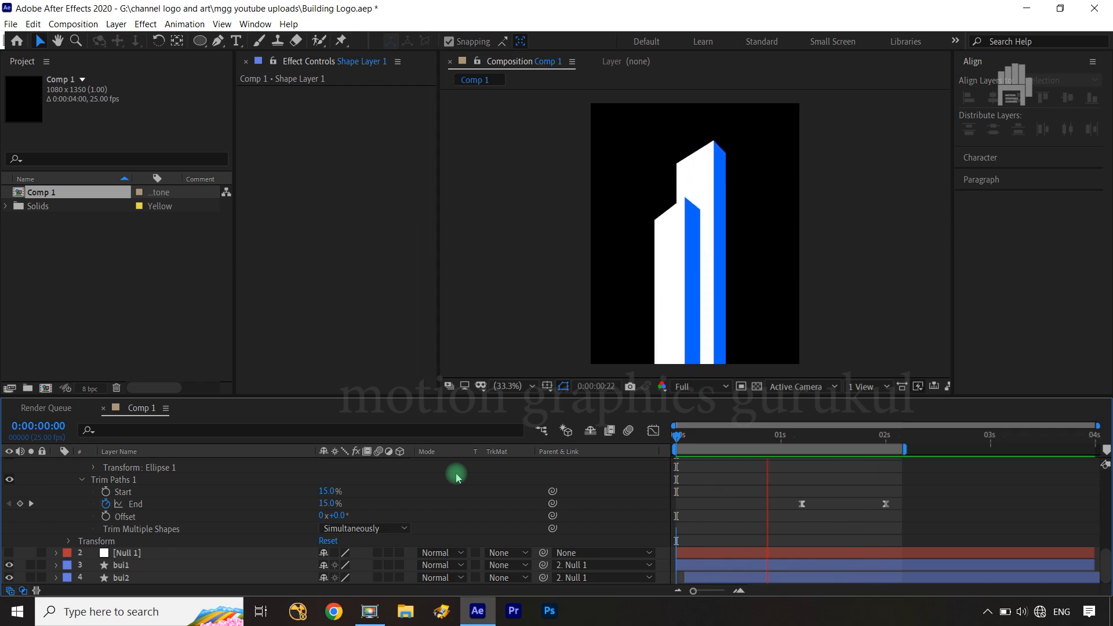
# Step: Duplicate the ellipse layer, shift the copy slightly down and scale it up into a wider ring around the first
pyautogui.hotkey('ctrl', 'd')
pyautogui.press('p')
pyautogui.moveTo(355, 476)
pyautogui.mouseDown()
pyautogui.moveTo(392, 471)
pyautogui.moveTo(355, 474)
pyautogui.mouseUp()
pyautogui.click(248, 464)
pyautogui.press('s')
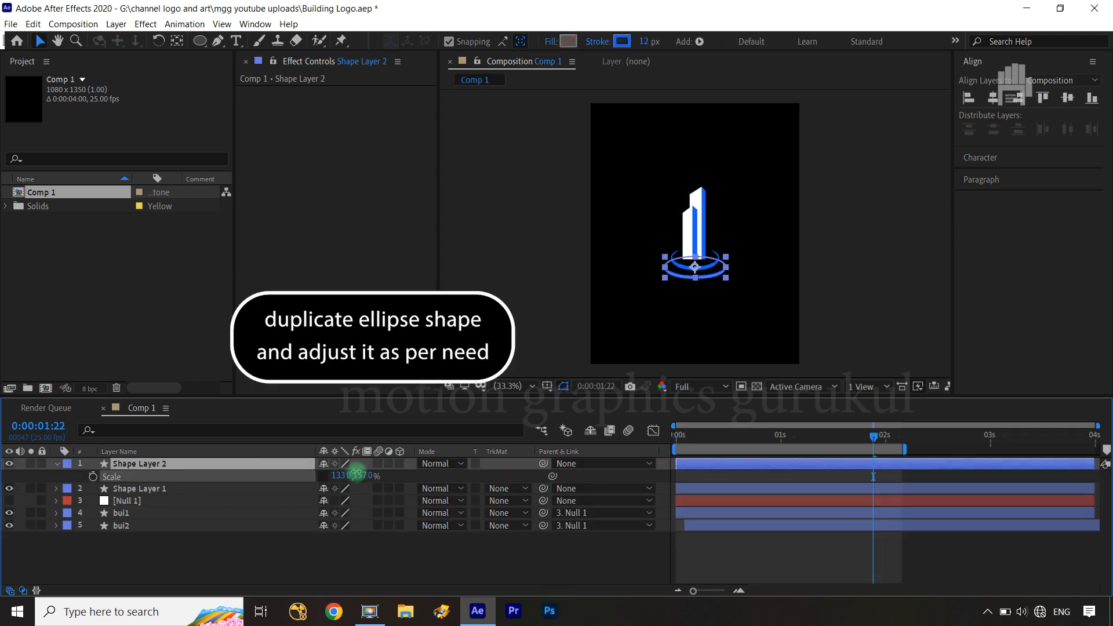
pyautogui.click(343, 559)
# Step: Set the duplicated ellipse's Trim Paths Start to 23% and its End to 78% at 0:00:02:00
pyautogui.click(57, 464)
pyautogui.click(57, 464)
pyautogui.click(69, 489)
pyautogui.click(69, 476)
pyautogui.click(83, 500)
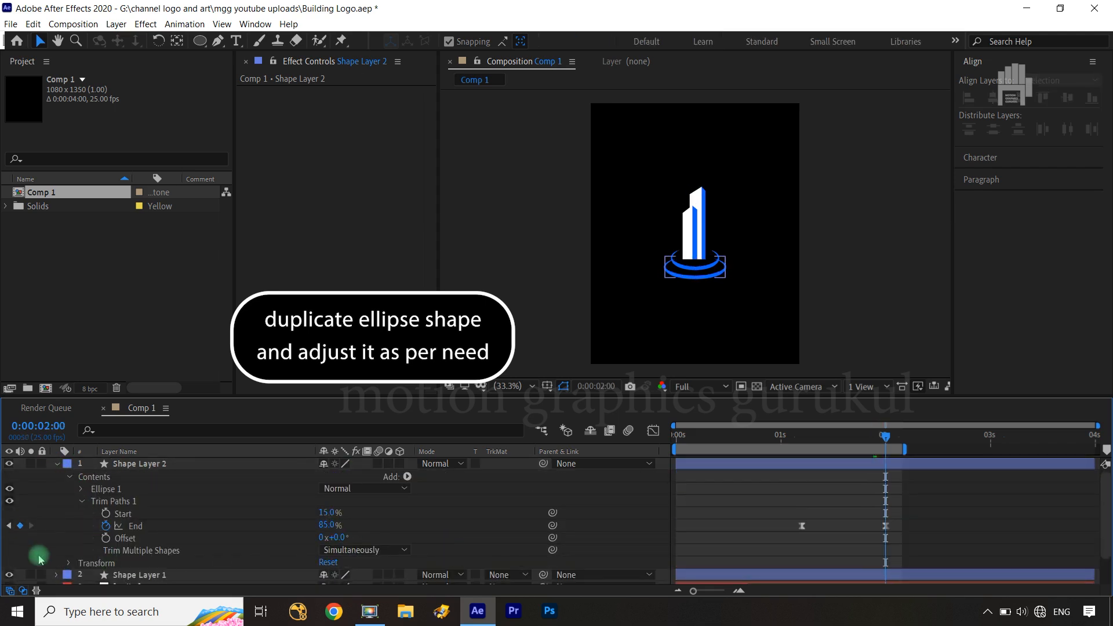
pyautogui.click(328, 514)
pyautogui.press('Return')
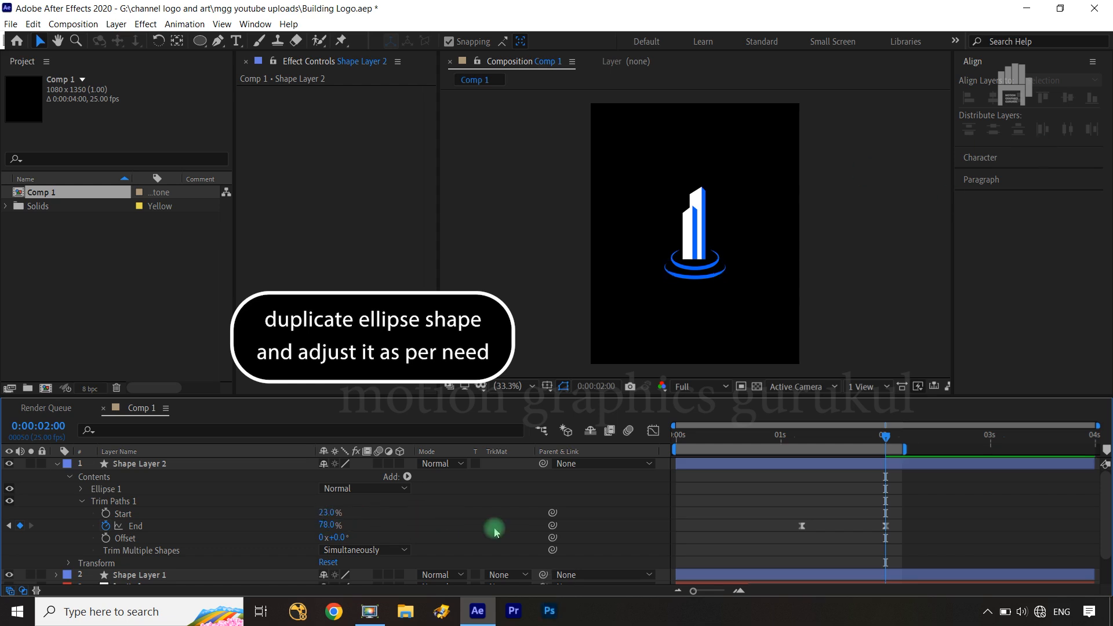
# Step: Collapse the duplicated ellipse's properties and reduce its stroke width to 9 px
pyautogui.click(56, 464)
pyautogui.click(104, 476)
pyautogui.click(655, 42)
pyautogui.write('10')
pyautogui.click(496, 558)
pyautogui.click(493, 463)
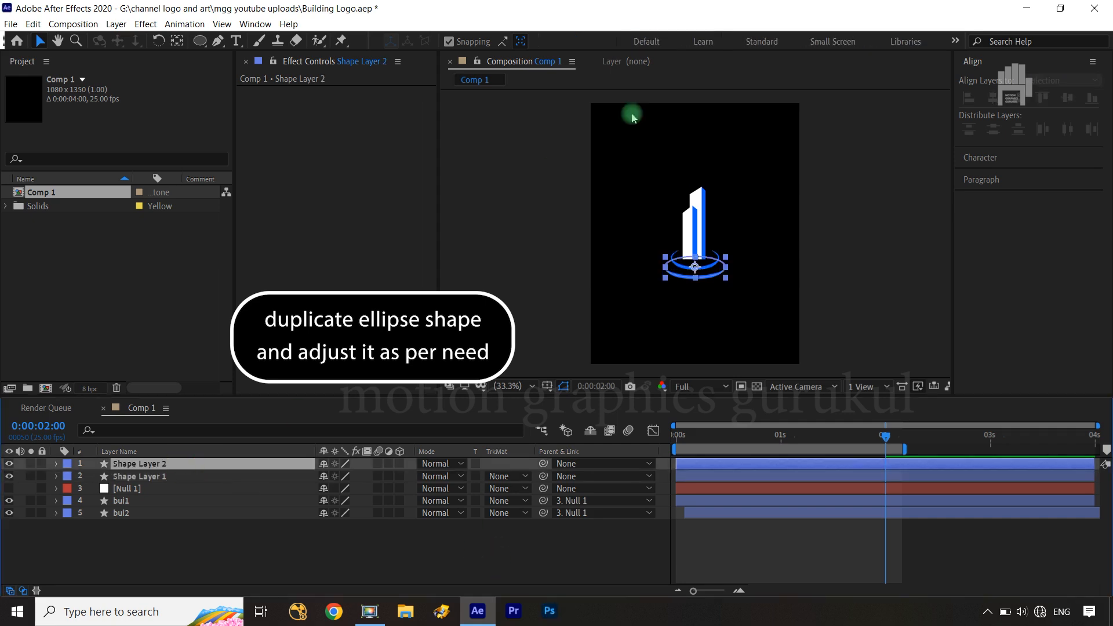
pyautogui.click(646, 42)
pyautogui.write('9')
pyautogui.click(565, 292)
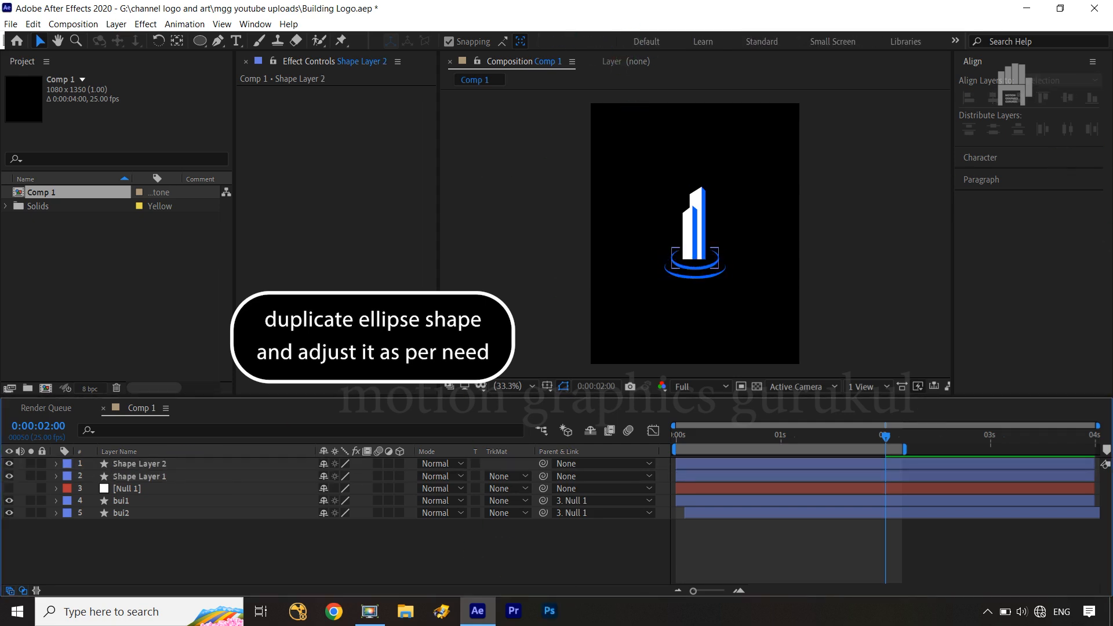
# Step: Preview the animation, set the duplicated ellipse's first Trim Paths End keyframe to 23%, and replay from 0 s
pyautogui.press('Home')
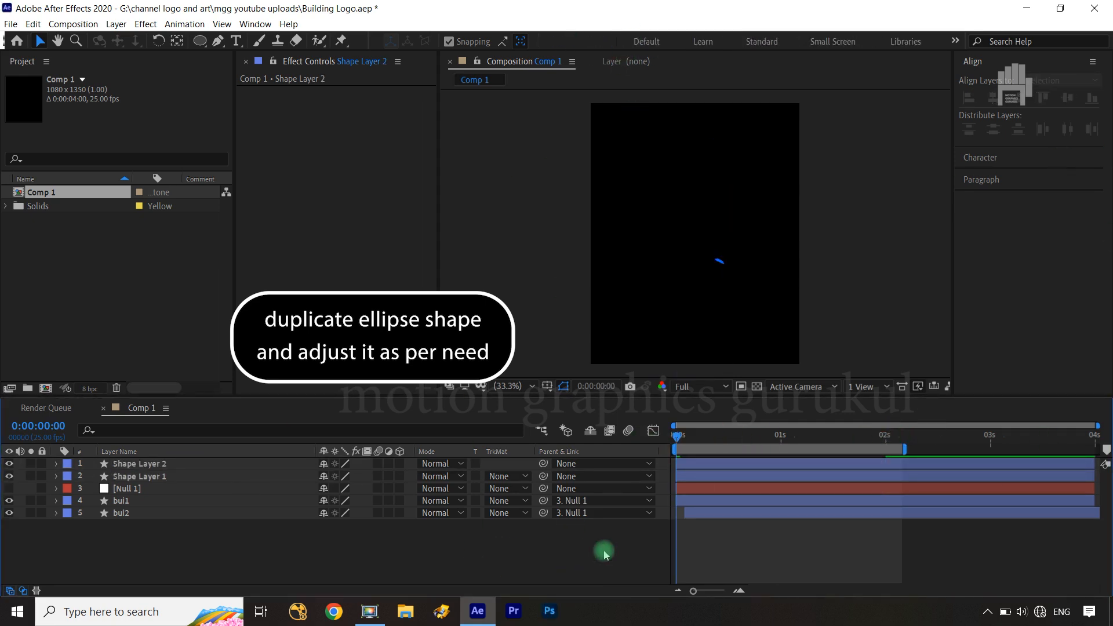
pyautogui.press('space')
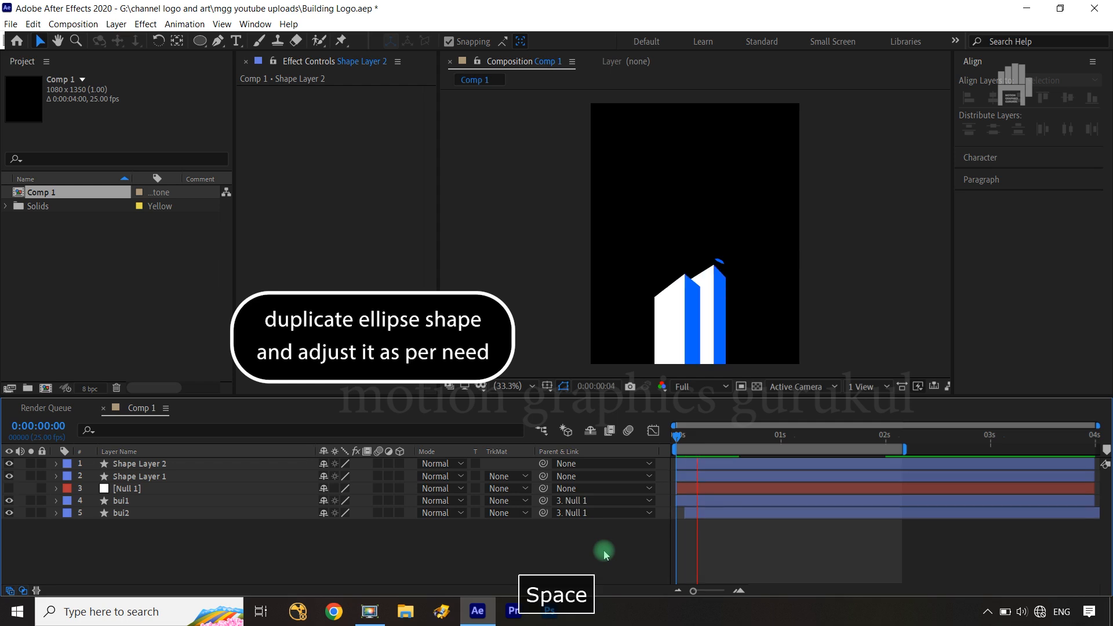
pyautogui.press('space')
pyautogui.click(141, 465)
pyautogui.click(56, 463)
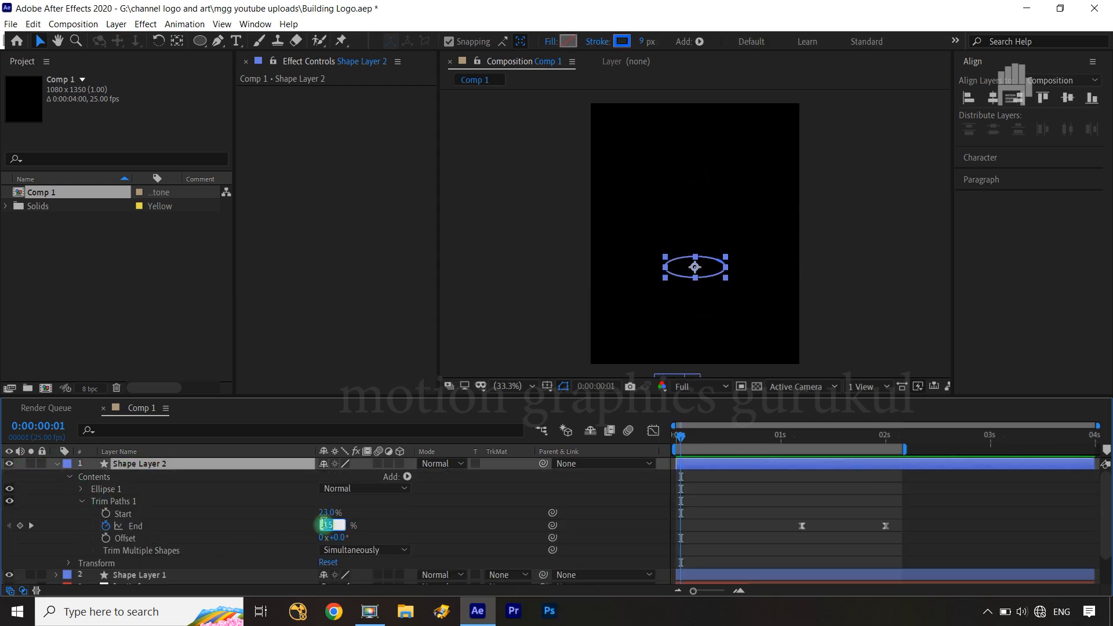
pyautogui.click(32, 526)
pyautogui.write('23')
pyautogui.click(412, 529)
pyautogui.moveTo(802, 437); pyautogui.dragTo(627, 464)
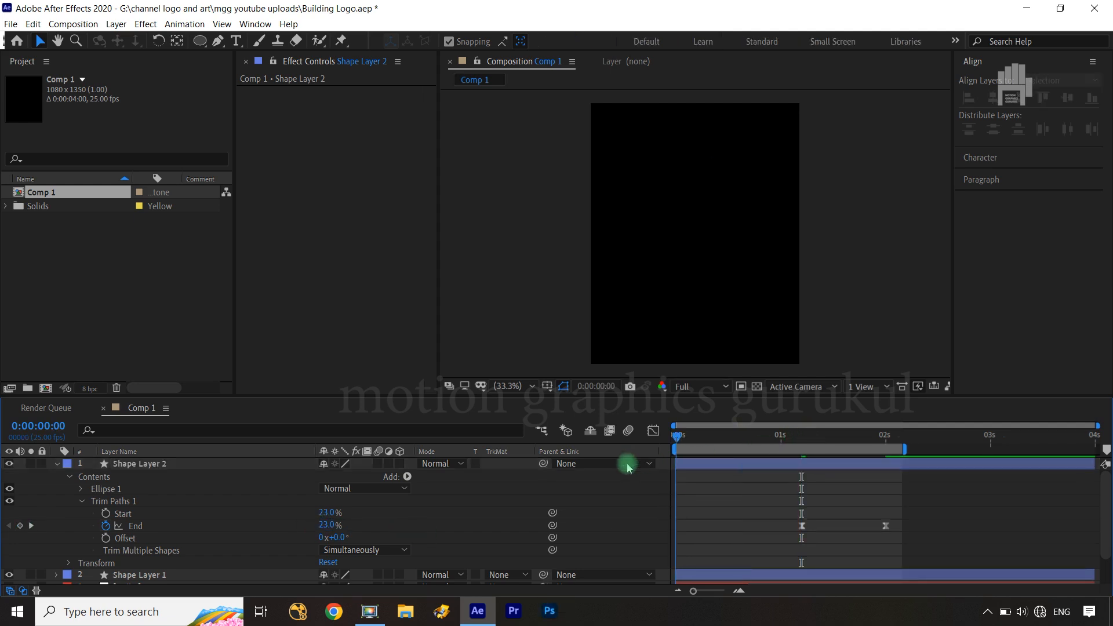
pyautogui.click(57, 464)
pyautogui.click(278, 574)
pyautogui.press('space')
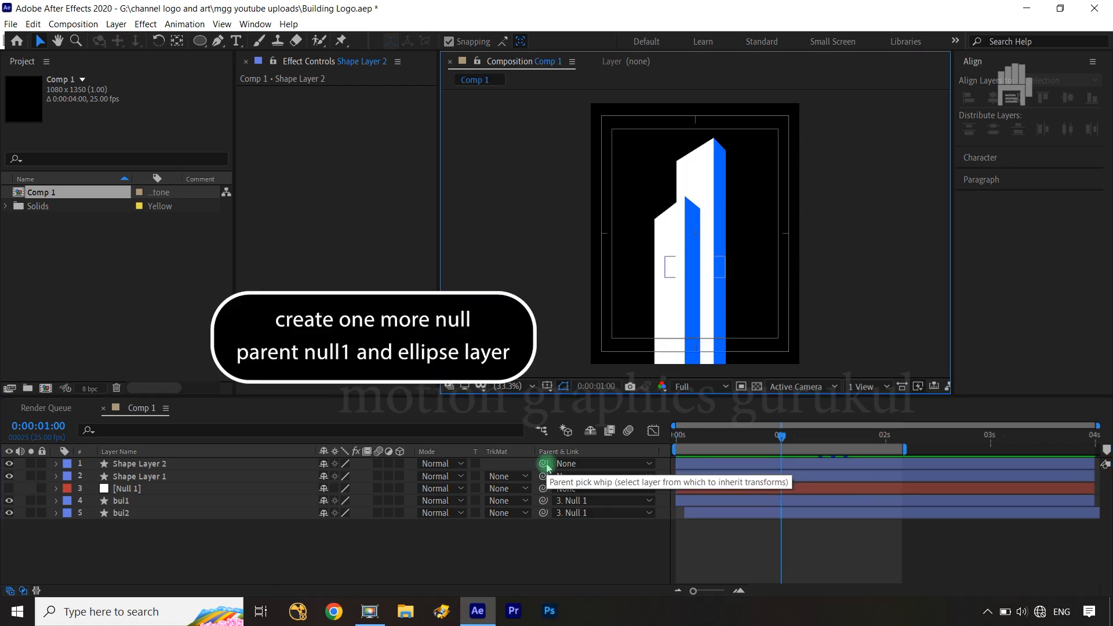
# Step: Create a second null object and parent Null 1 and both ellipse layers to it
pyautogui.rightClick(442, 559)
pyautogui.moveTo(470, 427)
pyautogui.click(650, 500)
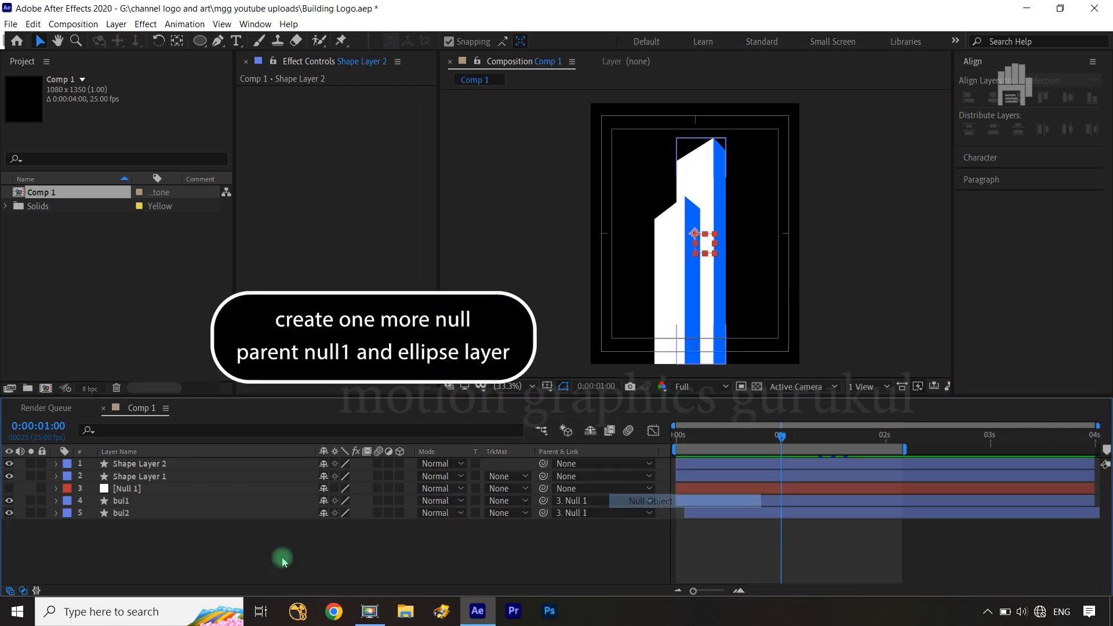
pyautogui.click(126, 500)
pyautogui.keyDown('ctrl'); pyautogui.click(139, 488); pyautogui.keyUp('ctrl')
pyautogui.keyDown('ctrl'); pyautogui.click(139, 476); pyautogui.keyUp('ctrl')
pyautogui.moveTo(543, 475); pyautogui.dragTo(214, 463)
# Step: Keyframe Null 2's Position at 0:00:01:00 and move it to 398, 675 at 0:00:01:20
pyautogui.click(214, 463)
pyautogui.press('p')
pyautogui.click(92, 477)
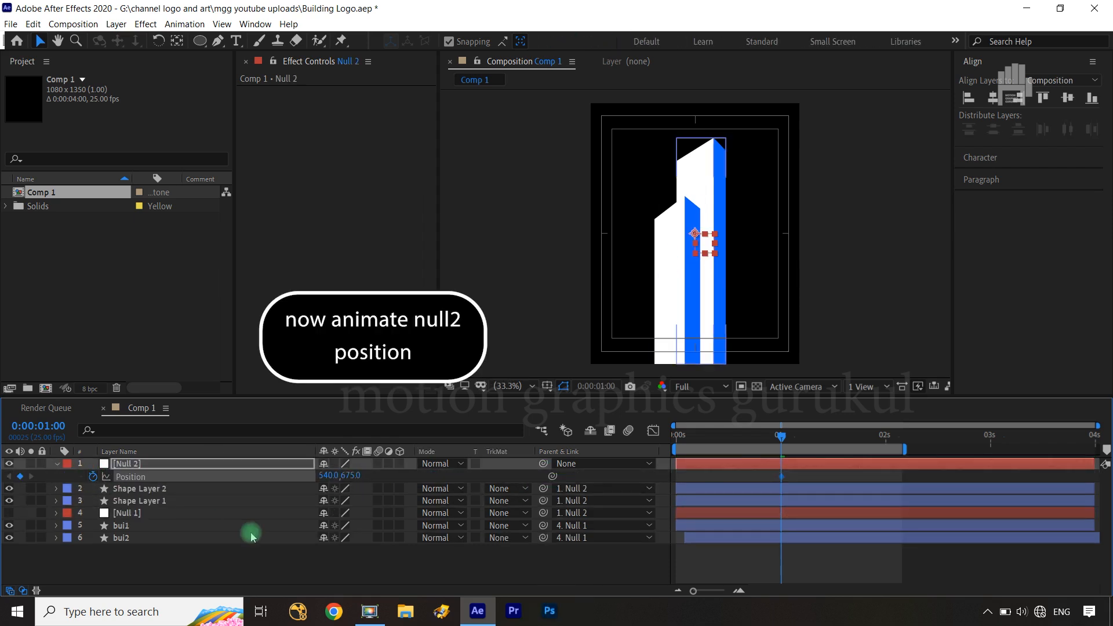
pyautogui.hotkey('shift', 'pagedown')
pyautogui.moveTo(325, 475); pyautogui.dragTo(224, 482)
pyautogui.click(291, 565)
# Step: Apply Easy Ease to both Null 2 Position keyframes and stretch the ending ease back towards 0:00:01:00 in the speed graph
pyautogui.moveTo(887, 479); pyautogui.dragTo(764, 482)
pyautogui.press('F9')
pyautogui.click(653, 430)
pyautogui.moveTo(909, 529); pyautogui.dragTo(681, 573)
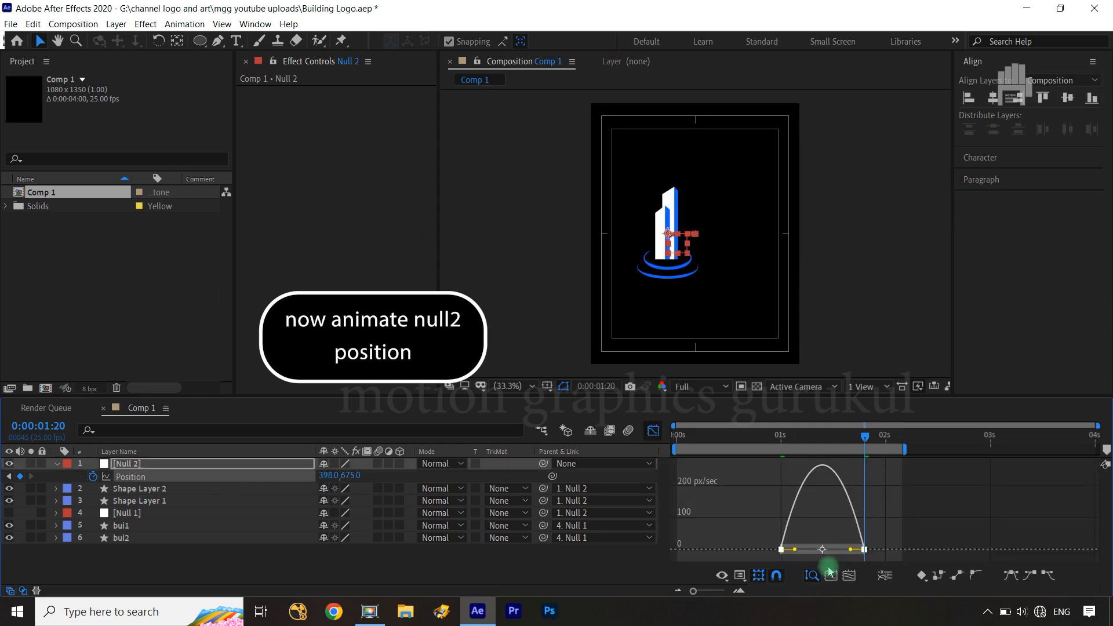
pyautogui.moveTo(837, 553); pyautogui.dragTo(780, 513)
# Step: Return to the layer bars, hide the Null 2 layer and preview the animation from 0 s
pyautogui.click(654, 432)
pyautogui.moveTo(867, 437); pyautogui.dragTo(637, 534)
pyautogui.click(3, 497)
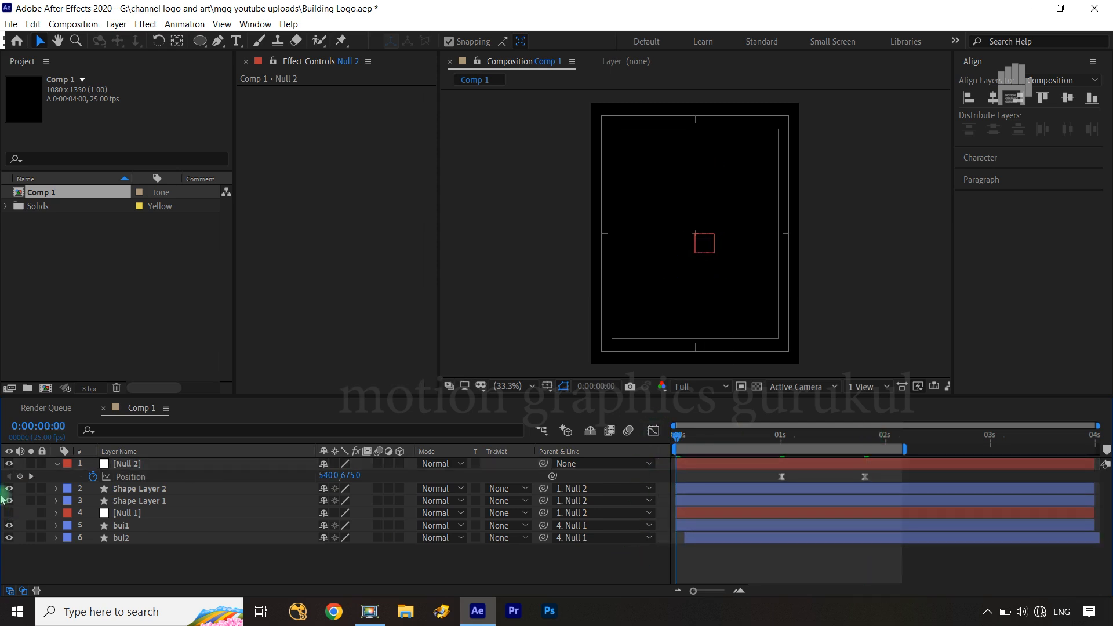
pyautogui.press('space')
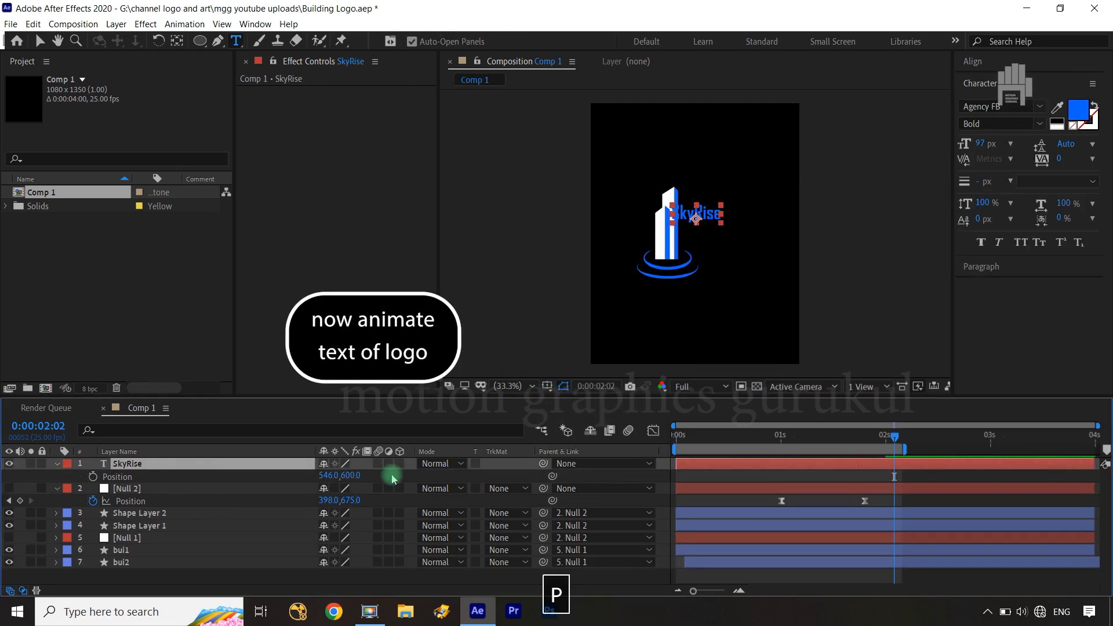
# Step: Set the SkyRise text's font style to Regular and lower it to a Y position of 721
pyautogui.click(934, 166)
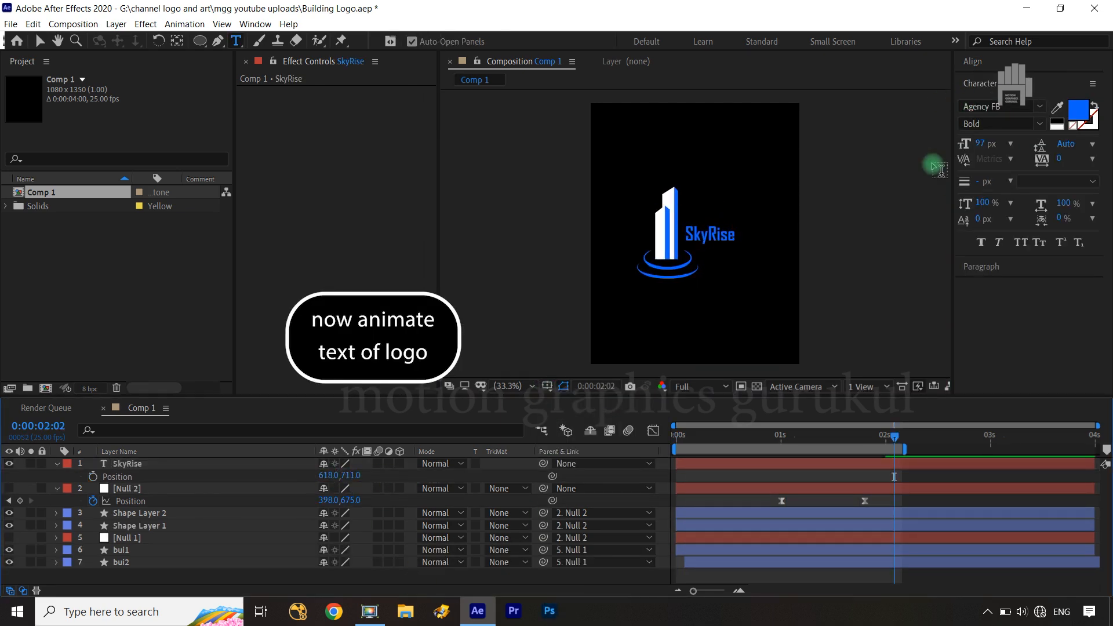
pyautogui.doubleClick(149, 462)
pyautogui.click(1037, 124)
pyautogui.click(997, 122)
pyautogui.moveTo(354, 475); pyautogui.dragTo(359, 477)
# Step: Keyframe the SkyRise text's Position at X 441 at 0:00:01:00 and place its layer beneath bui2
pyautogui.click(506, 576)
pyautogui.press('b')
pyautogui.press('v')
pyautogui.moveTo(740, 445); pyautogui.dragTo(781, 452)
pyautogui.click(172, 461)
pyautogui.moveTo(324, 476)
pyautogui.mouseDown()
pyautogui.moveTo(301, 475)
pyautogui.moveTo(342, 476)
pyautogui.mouseUp()
pyautogui.moveTo(137, 464); pyautogui.dragTo(144, 574)
# Step: Apply Easy Ease to both SkyRise Position keyframes and stretch the ending ease back towards 0:00:01:00 in the speed graph
pyautogui.moveTo(888, 560); pyautogui.dragTo(767, 572)
pyautogui.press('F9')
pyautogui.click(653, 430)
pyautogui.moveTo(850, 549); pyautogui.dragTo(806, 550)
pyautogui.moveTo(795, 549); pyautogui.dragTo(788, 524)
pyautogui.click(654, 431)
# Step: Trim the SkyRise layer's start to two frames past 0:00:01:00 and save the project
pyautogui.hotkey('ctrl', 'Right')
pyautogui.hotkey('ctrl', 'Right')
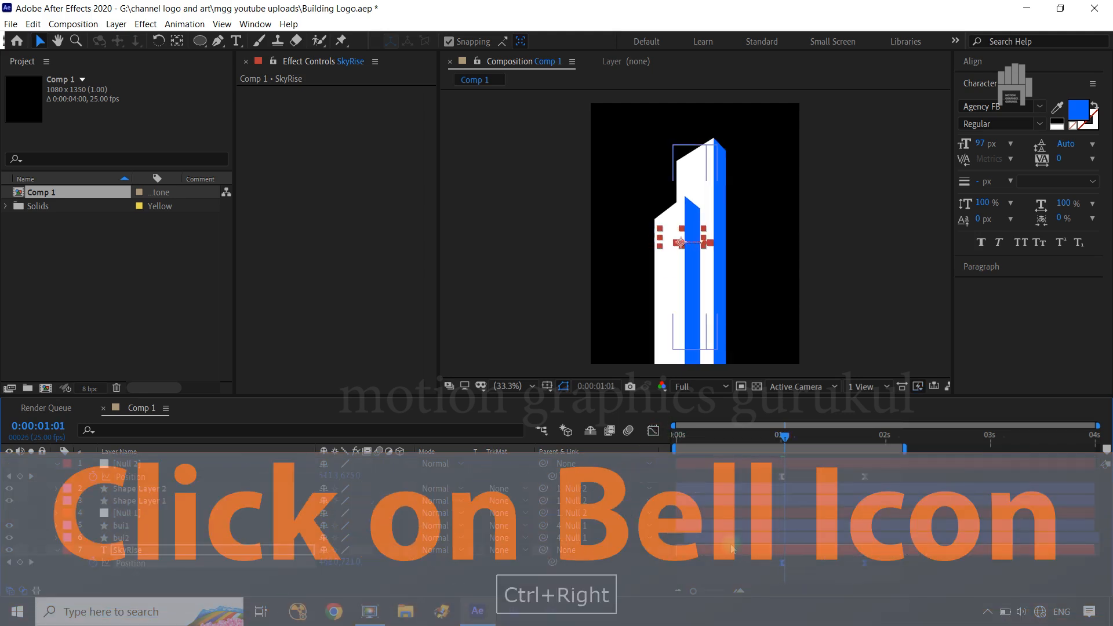
pyautogui.click(246, 555)
pyautogui.hotkey('alt', '[')
pyautogui.hotkey('ctrl', 's')
# Step: Deselect everything and preview the complete logo animation from 0 s
pyautogui.press('Home')
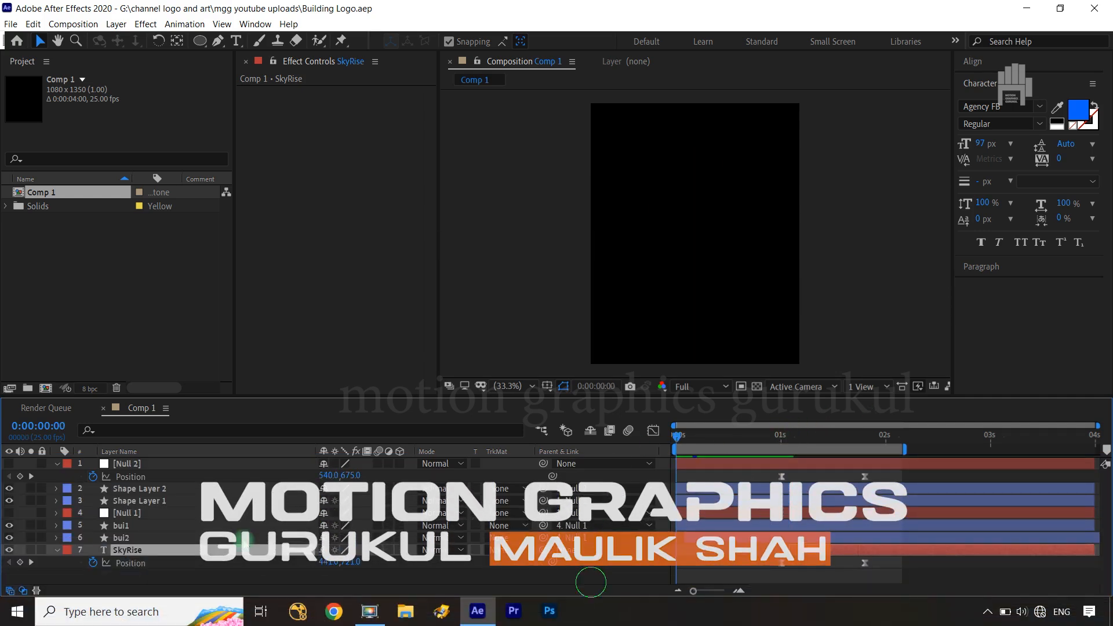
pyautogui.click(591, 581)
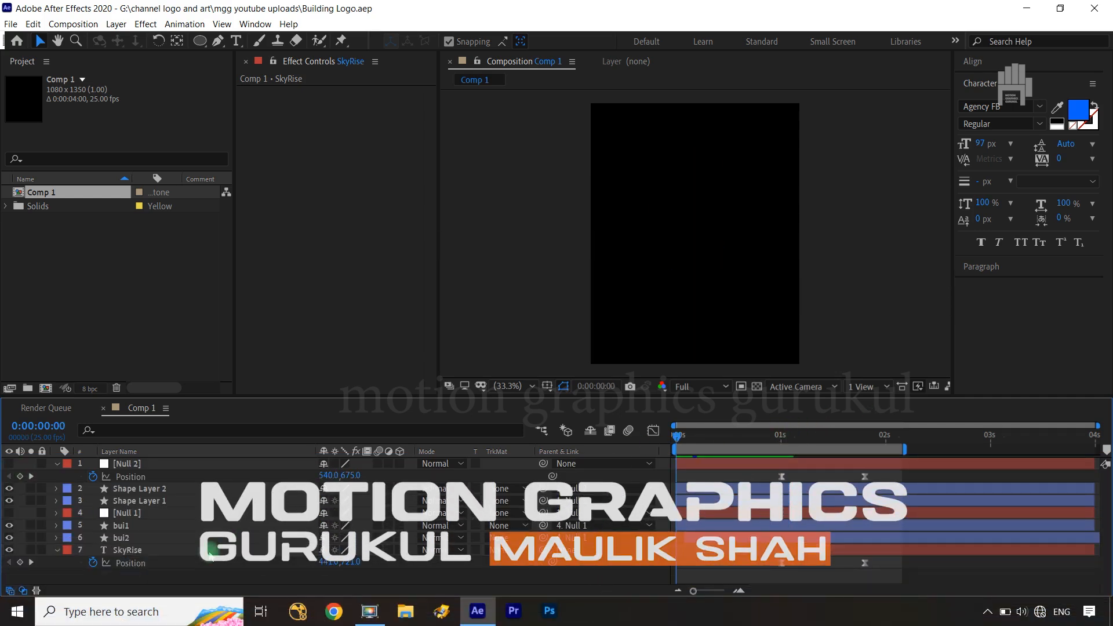
pyautogui.press('space')
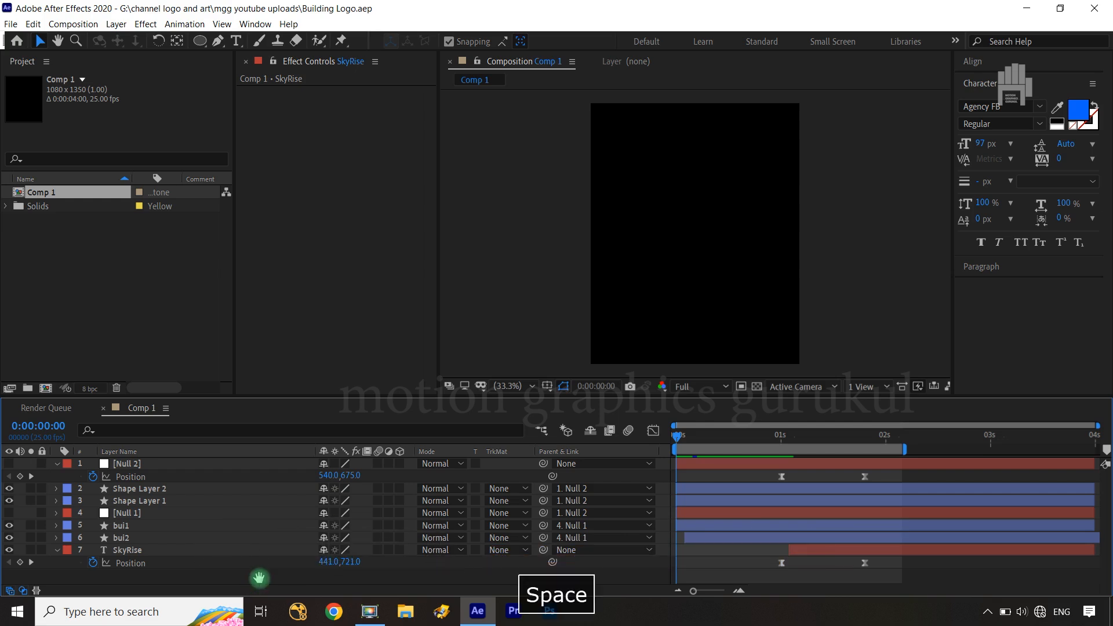